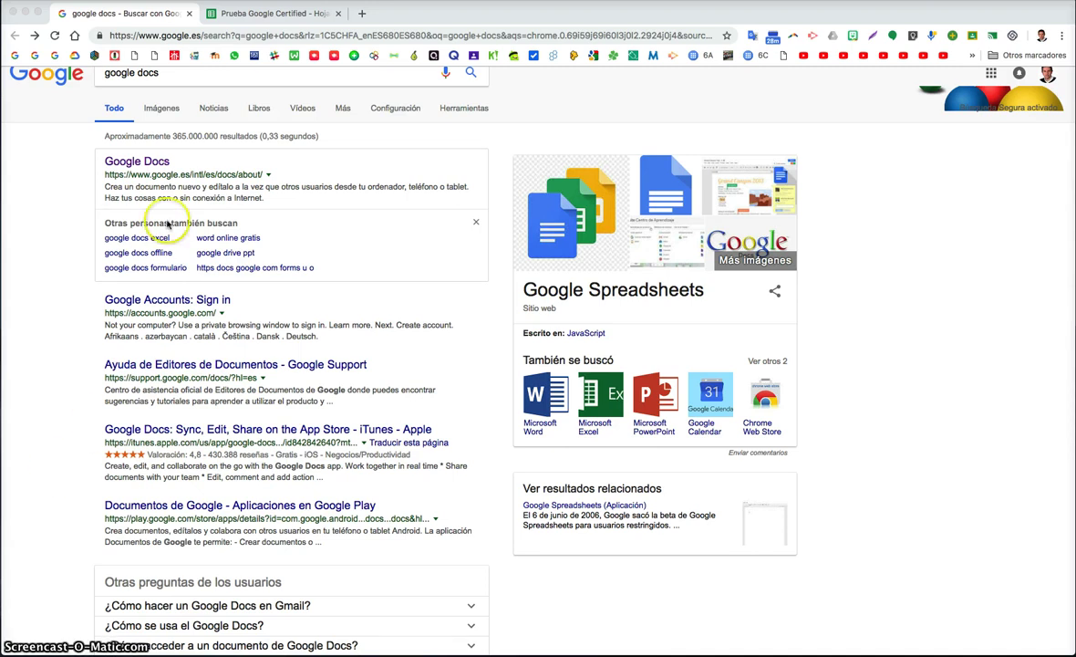
Open the Google Docs information page from the 'google docs' search results
{"action": "scroll", "coordinate": [187, 193], "scroll_direction": "up", "scroll_amount": 1}
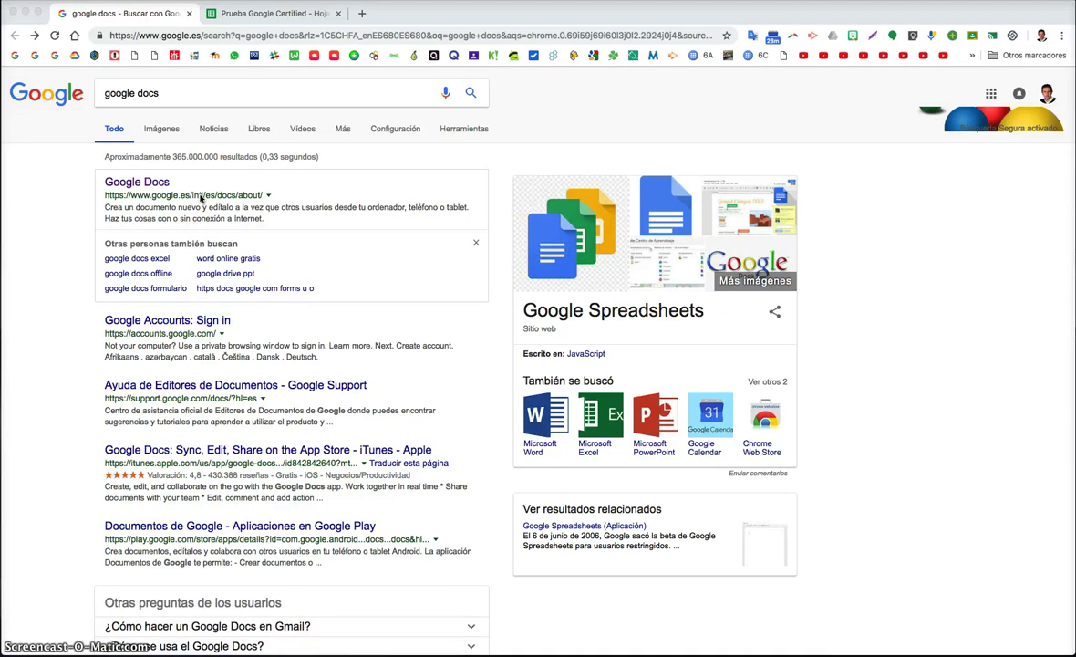
{"action": "left_click", "coordinate": [144, 186]}
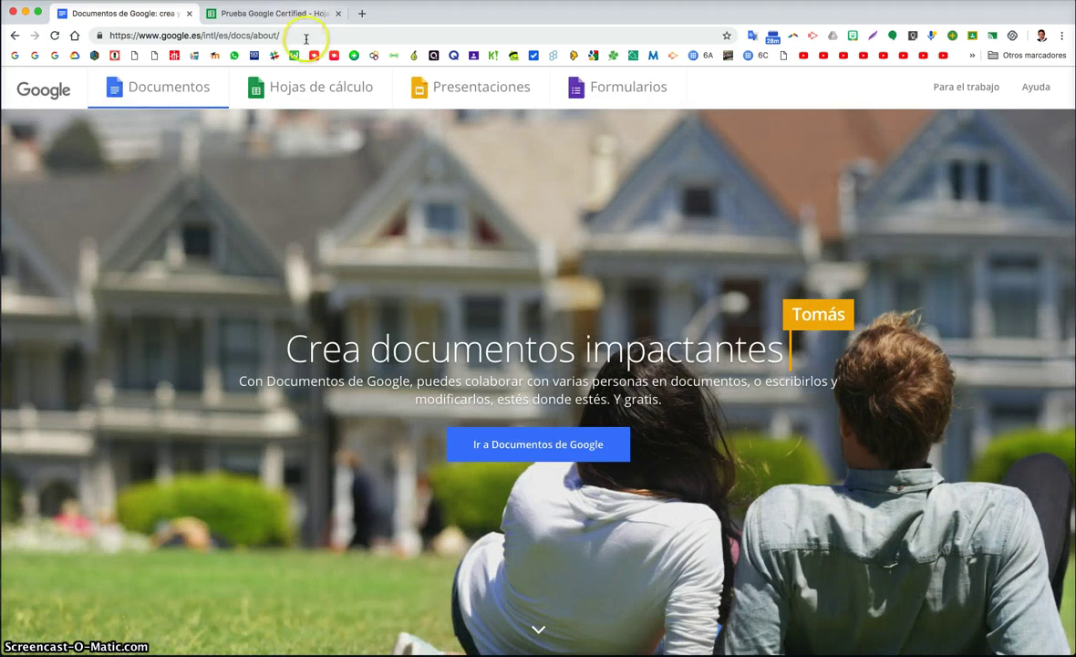
Go from the Google Docs site's Hojas de cálculo section into the Google Sheets home
{"action": "left_click", "coordinate": [314, 96]}
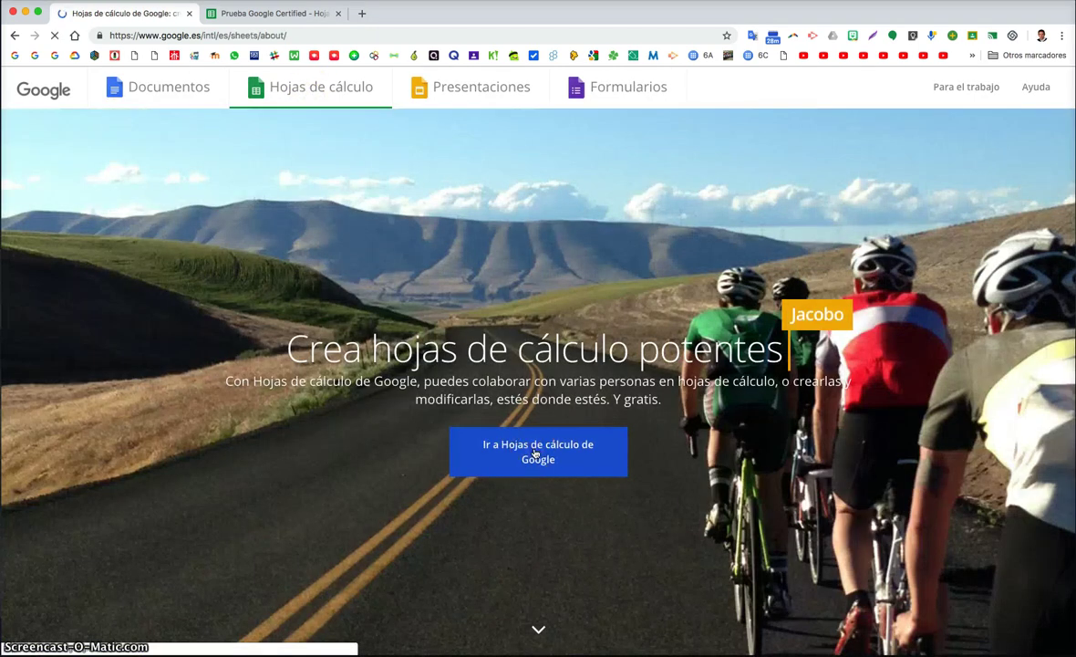
{"action": "left_click", "coordinate": [535, 454]}
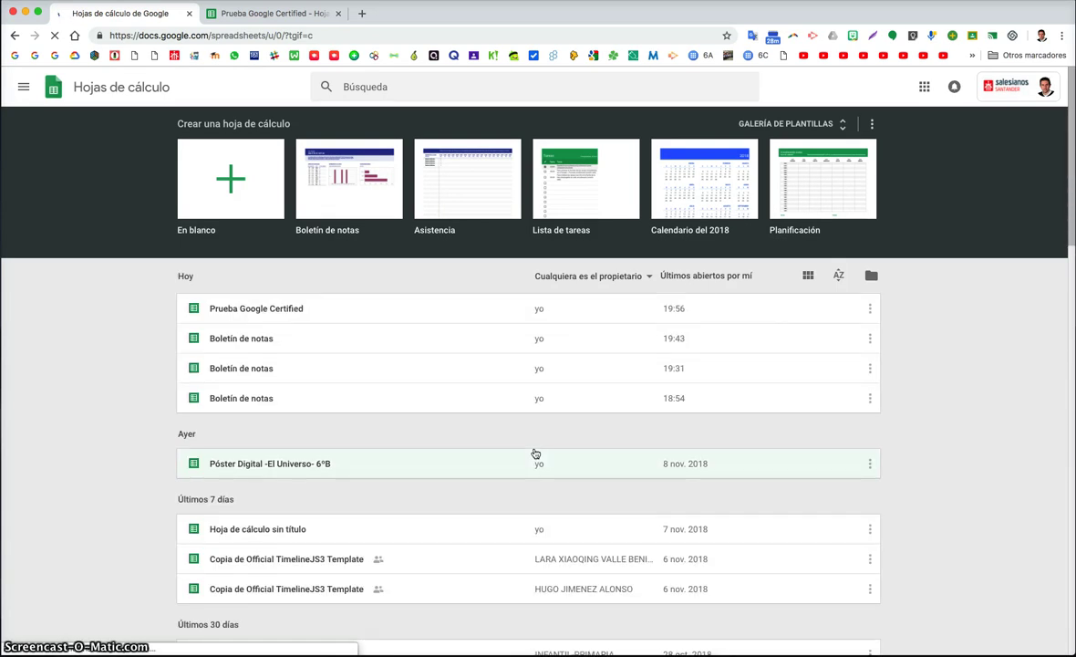
Browse the template gallery and start a new spreadsheet from the Boletín de notas template
{"action": "left_click", "coordinate": [812, 125]}
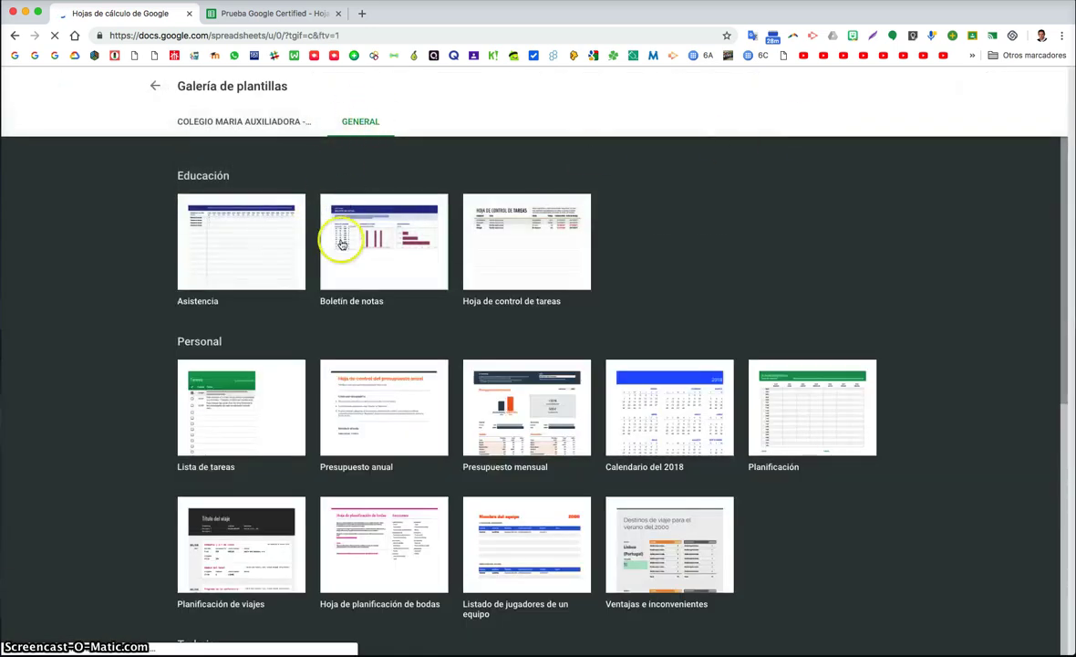
{"action": "scroll", "coordinate": [342, 242], "scroll_direction": "down", "scroll_amount": 5}
{"action": "scroll", "coordinate": [342, 241], "scroll_direction": "up", "scroll_amount": 5}
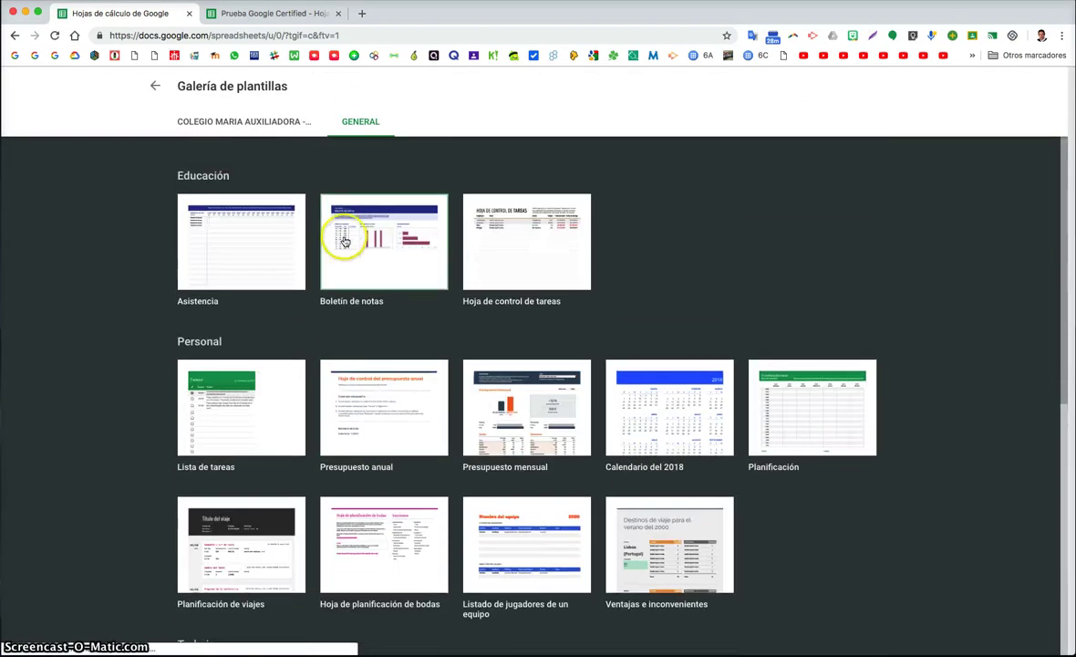
{"action": "left_click", "coordinate": [268, 125]}
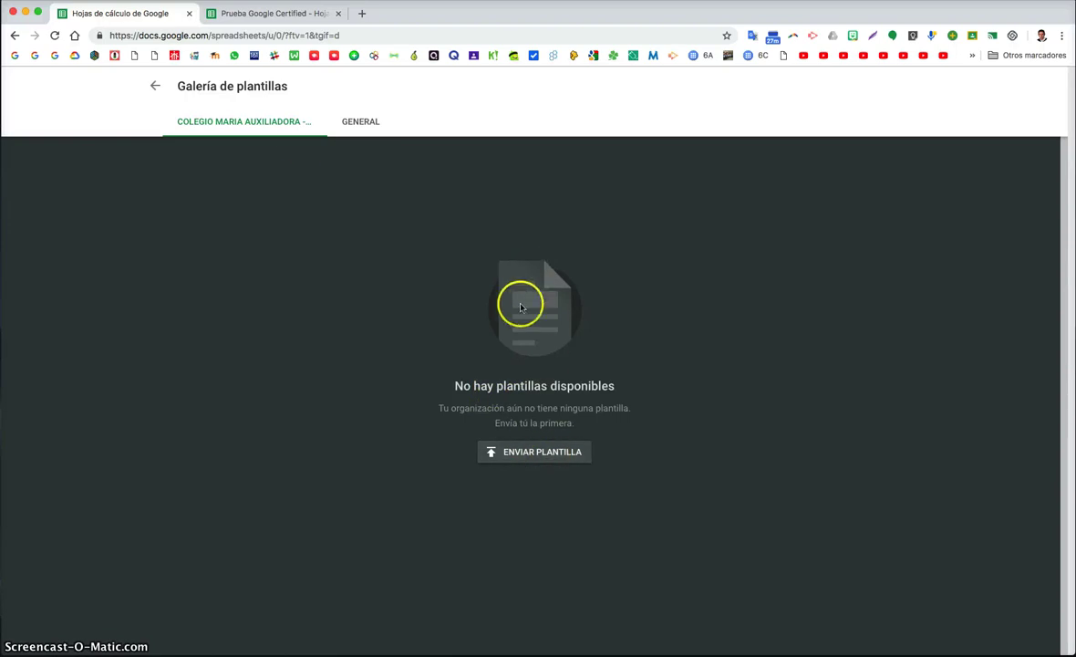
{"action": "left_click", "coordinate": [356, 122]}
{"action": "left_click", "coordinate": [368, 227]}
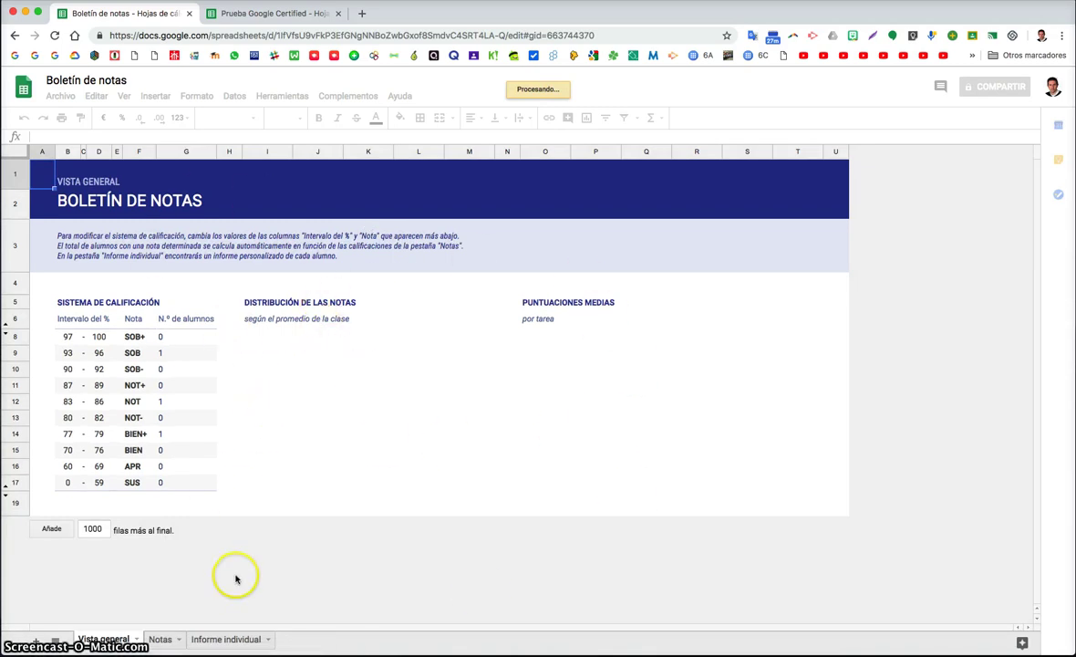
Look through the Notas and Informe individual sheets, then return to Prueba Google Certified
{"action": "left_click", "coordinate": [164, 642]}
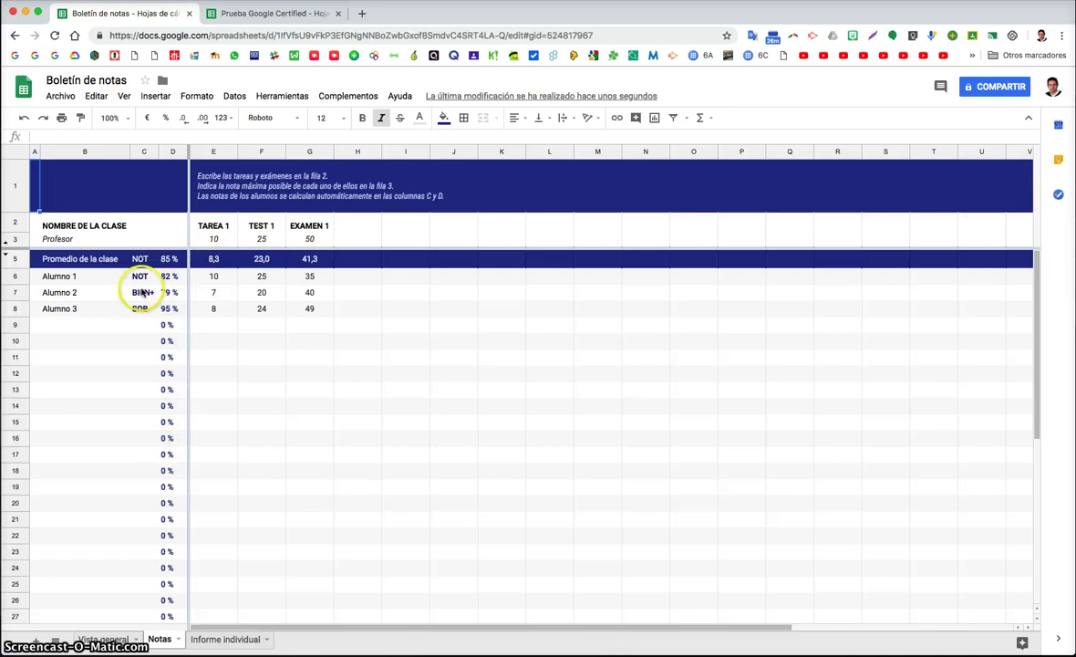
{"action": "left_click", "coordinate": [219, 641]}
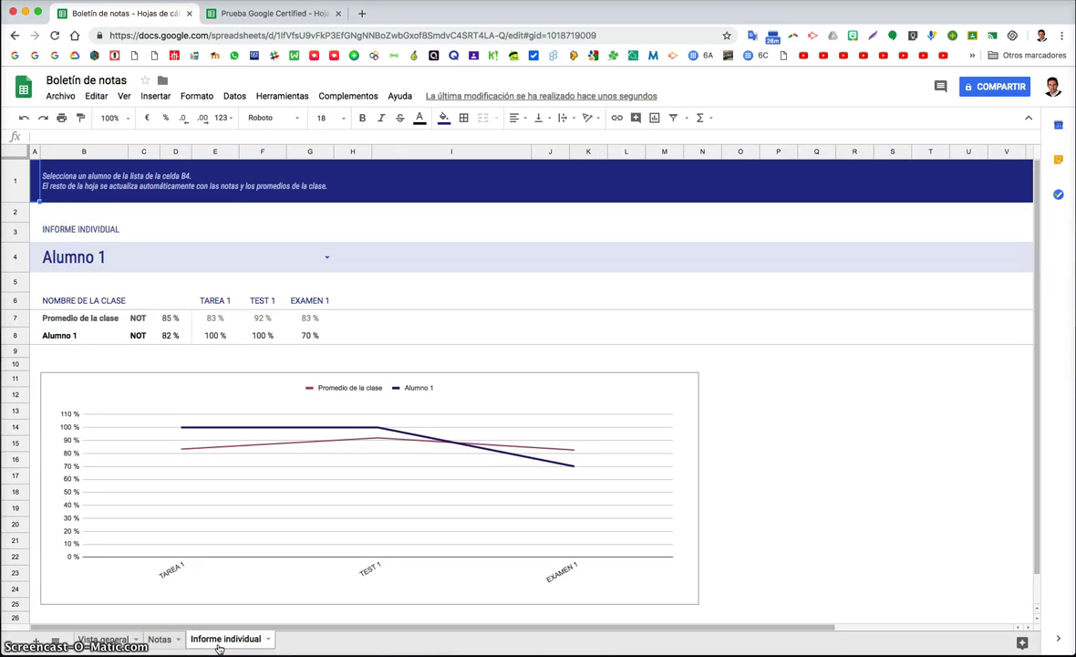
{"action": "left_click", "coordinate": [287, 16]}
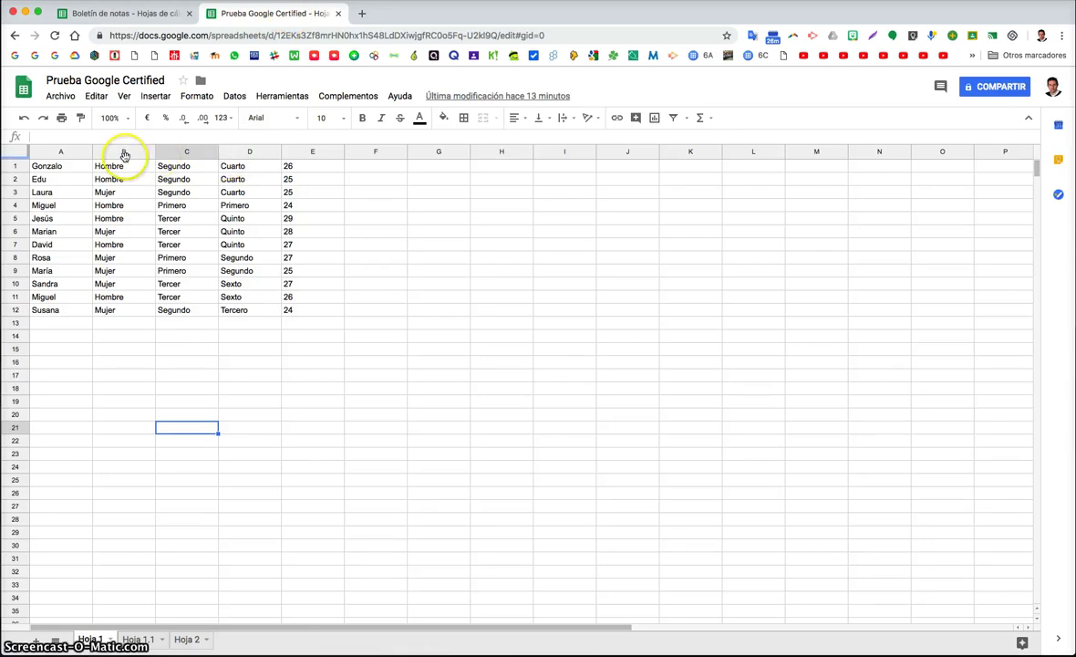
Sort the sheet A→Z by column E, then by the names in column A
{"action": "left_click", "coordinate": [290, 155]}
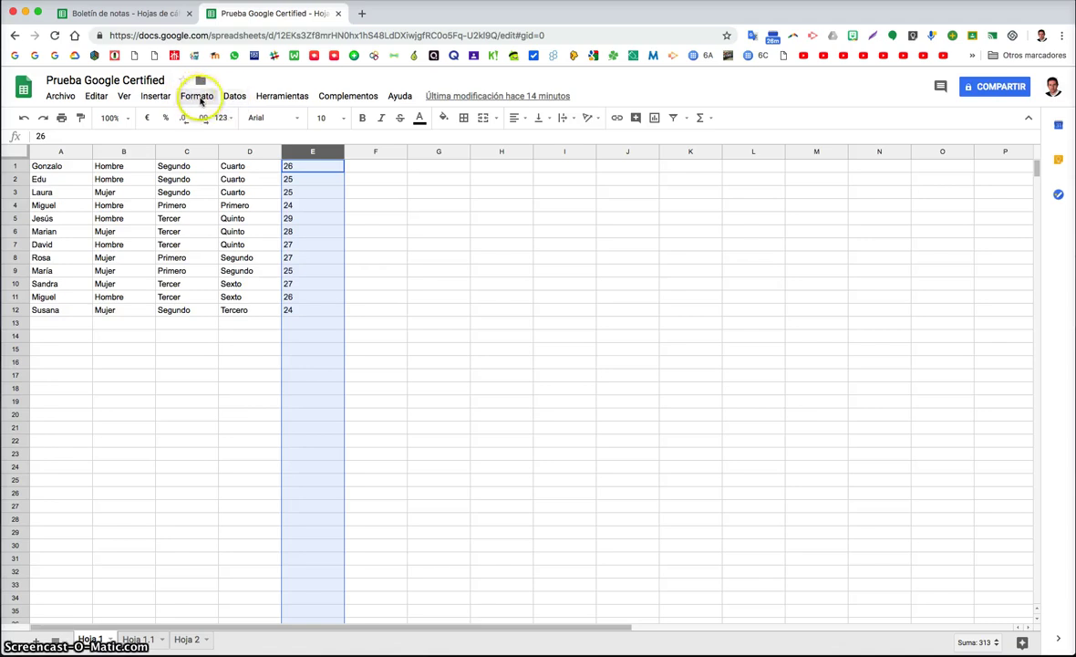
{"action": "left_click", "coordinate": [234, 98]}
{"action": "left_click", "coordinate": [278, 116]}
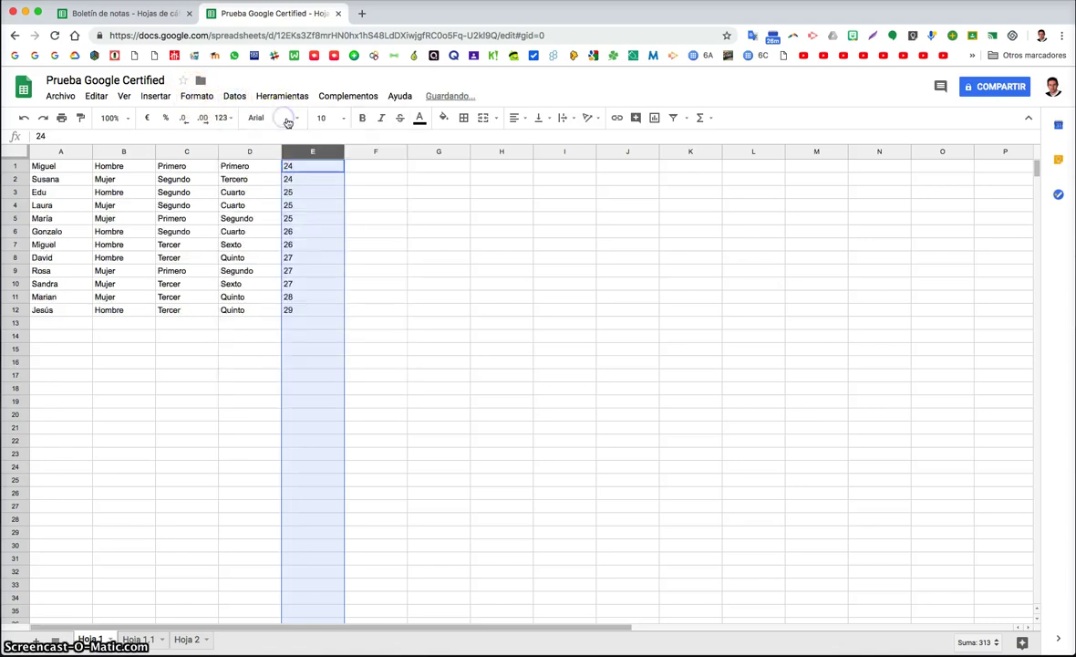
{"action": "left_click", "coordinate": [73, 153]}
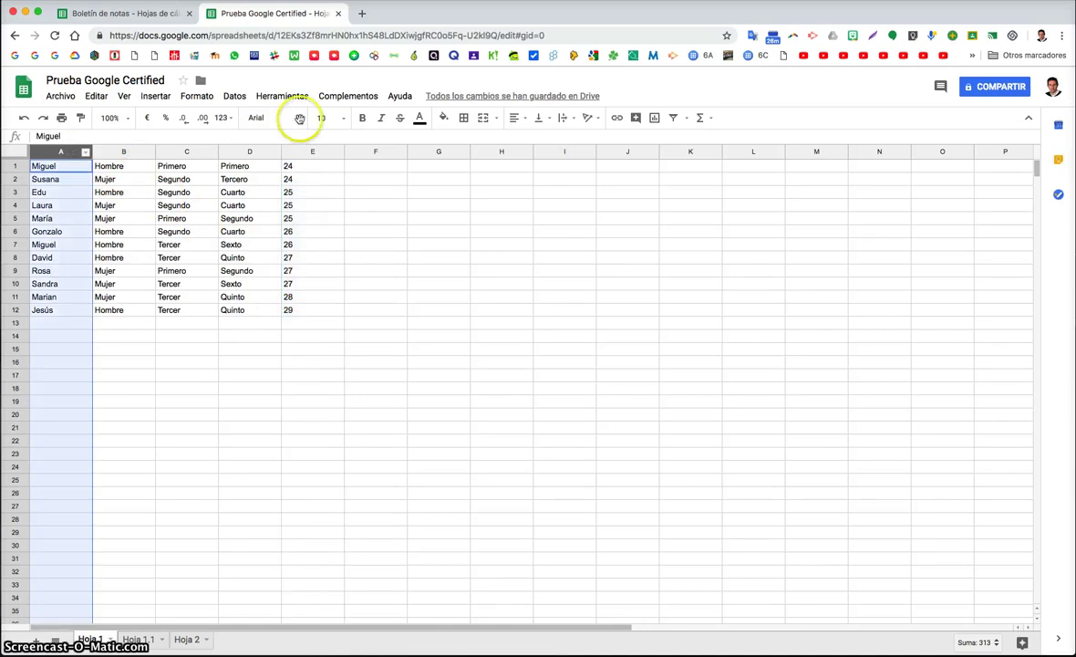
{"action": "left_click", "coordinate": [235, 97]}
{"action": "left_click", "coordinate": [251, 116]}
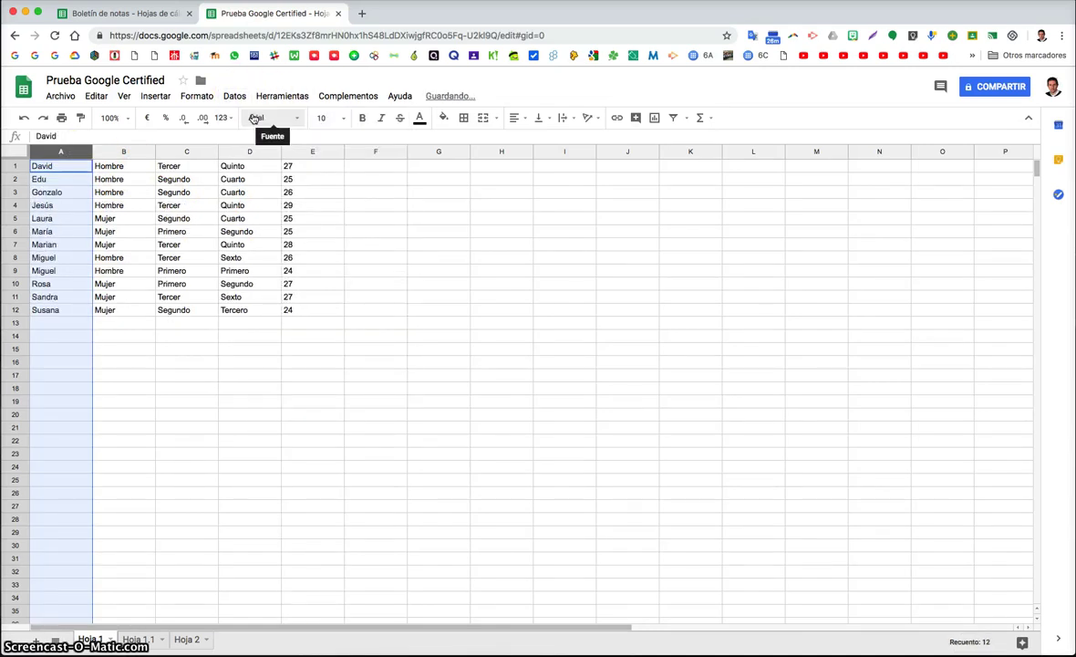
Sort by column C, then finally by column E so ages run 24 to 29
{"action": "left_click", "coordinate": [202, 152]}
{"action": "left_click", "coordinate": [235, 96]}
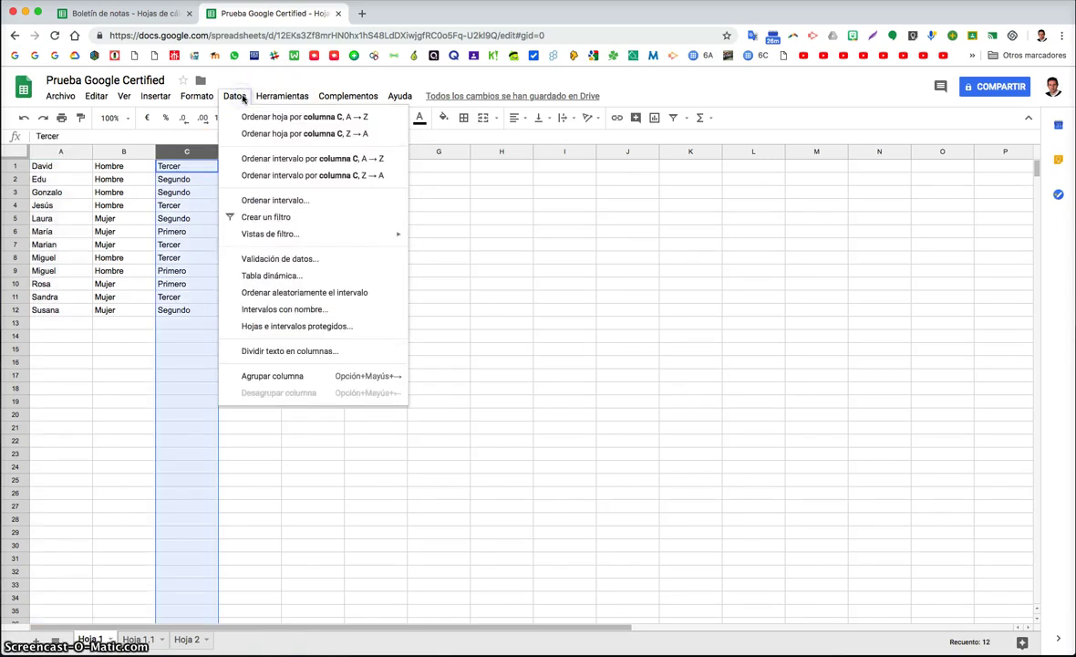
{"action": "left_click", "coordinate": [256, 117]}
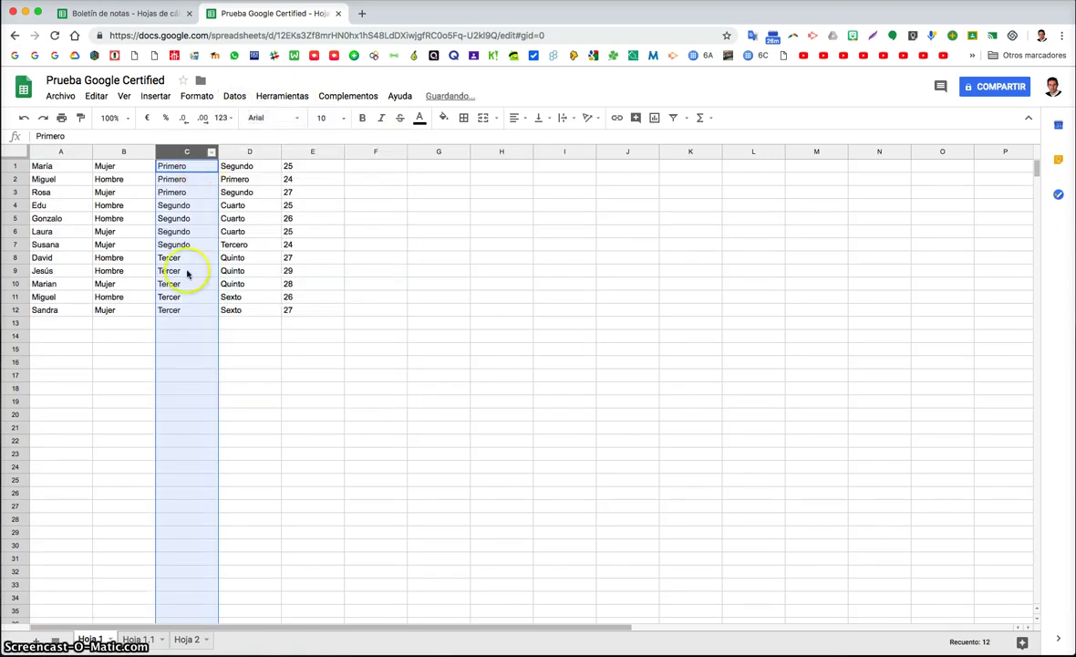
{"action": "left_click", "coordinate": [307, 155]}
{"action": "left_click", "coordinate": [237, 96]}
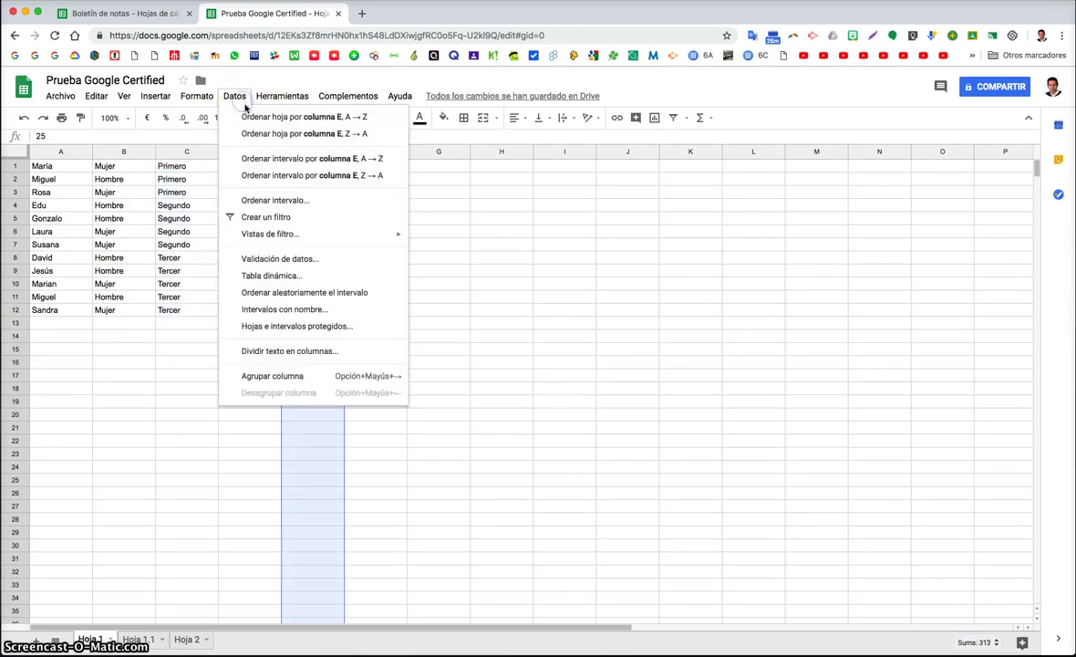
{"action": "left_click", "coordinate": [255, 117]}
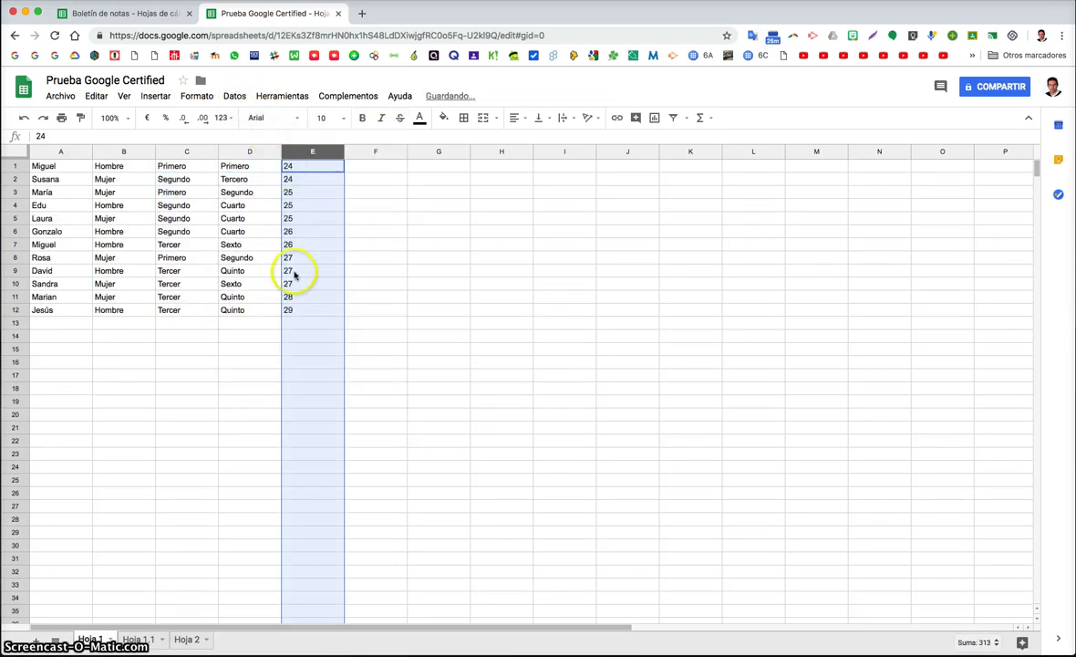
{"action": "left_click", "coordinate": [306, 326]}
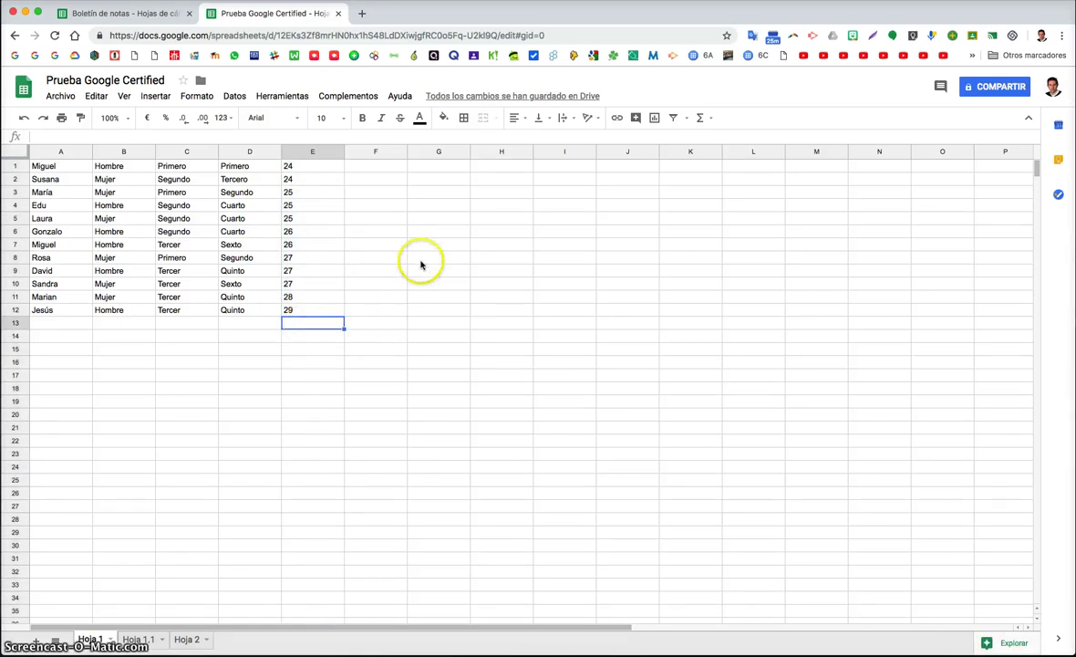
Total the ages E1:E12 with a SUMA formula in G6, giving 313
{"action": "left_click", "coordinate": [427, 233]}
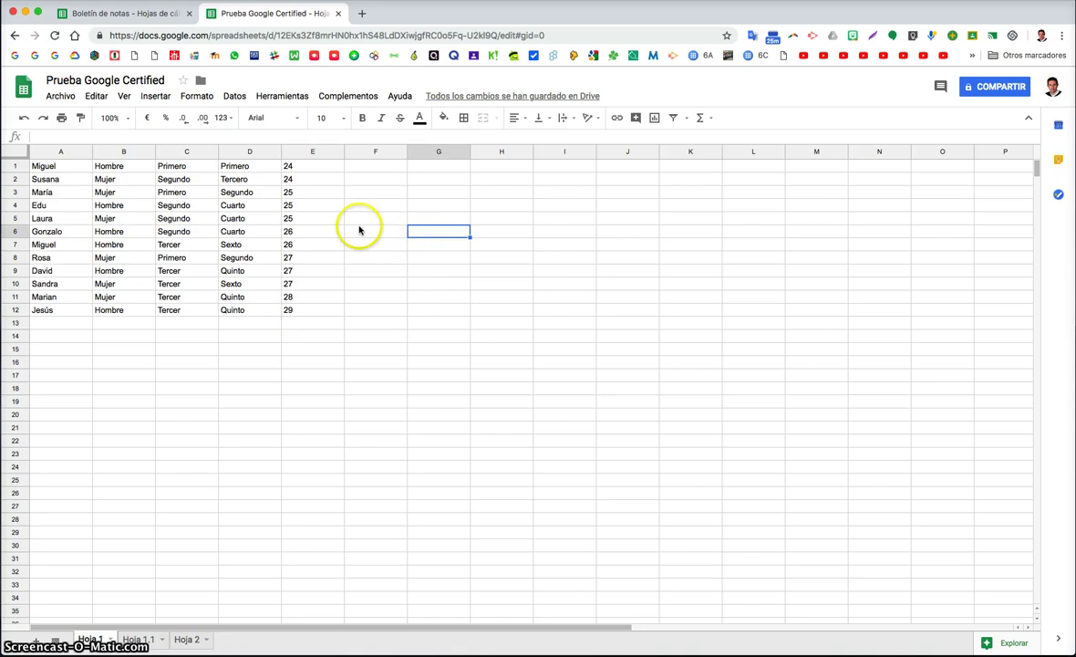
{"action": "left_click", "coordinate": [154, 96]}
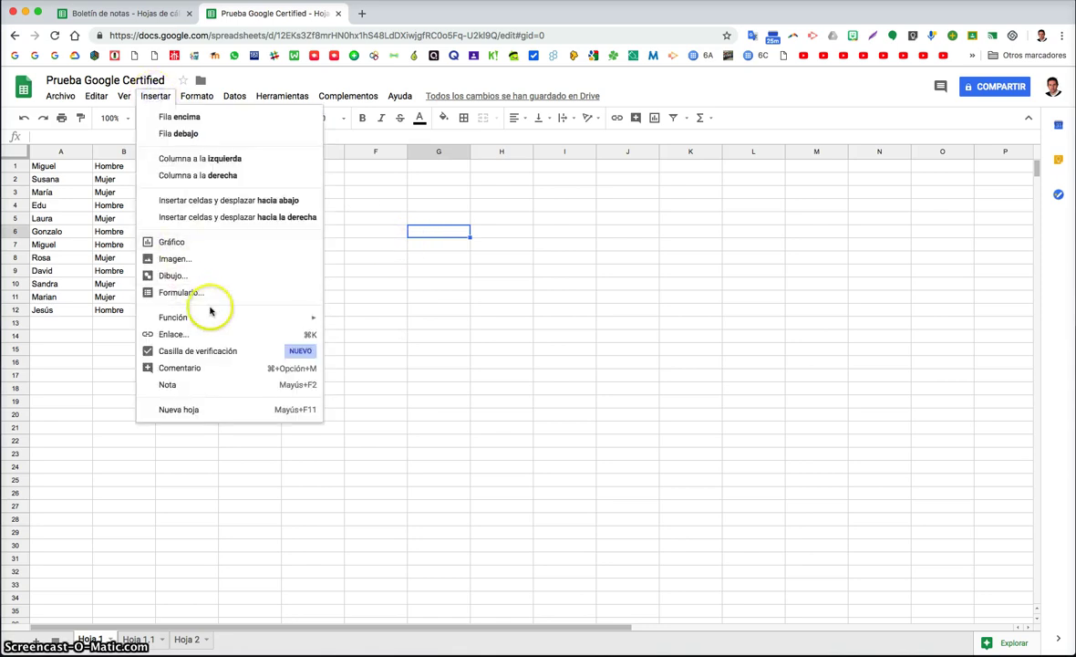
{"action": "mouse_move", "coordinate": [216, 317]}
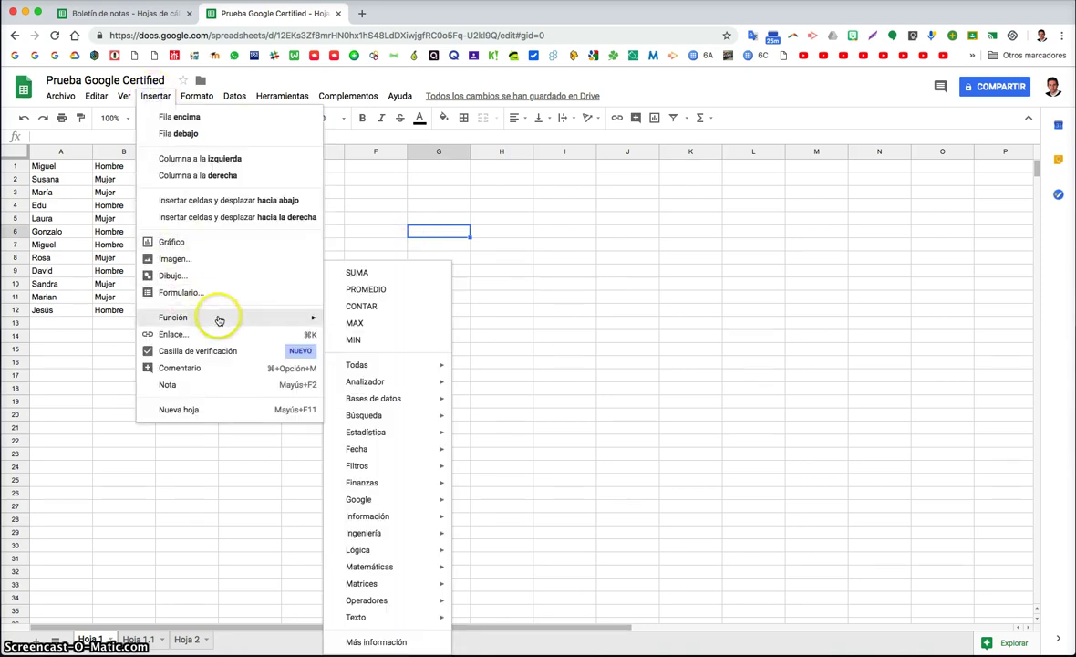
{"action": "left_click", "coordinate": [395, 272]}
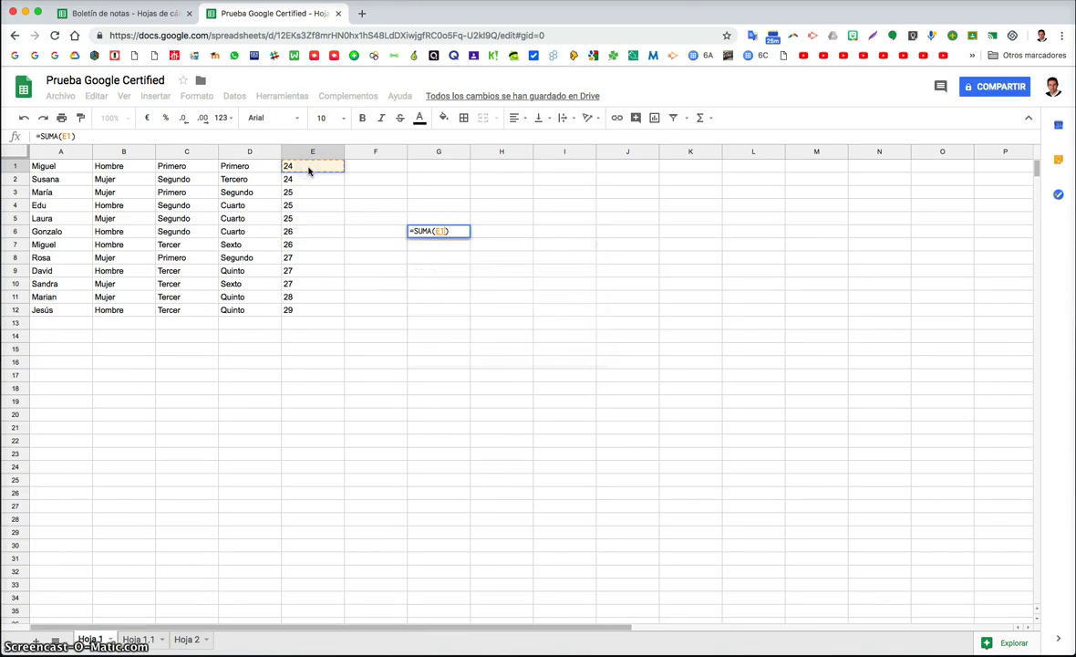
{"action": "left_click_drag", "start_coordinate": [309, 178], "coordinate": [310, 312]}
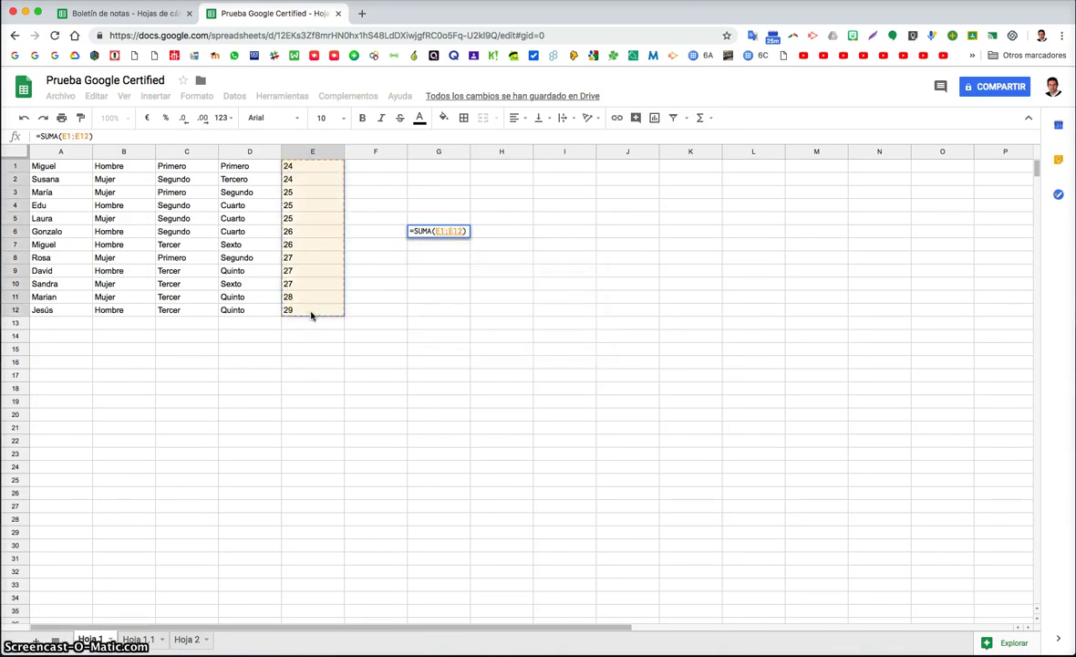
{"action": "key", "text": "Return"}
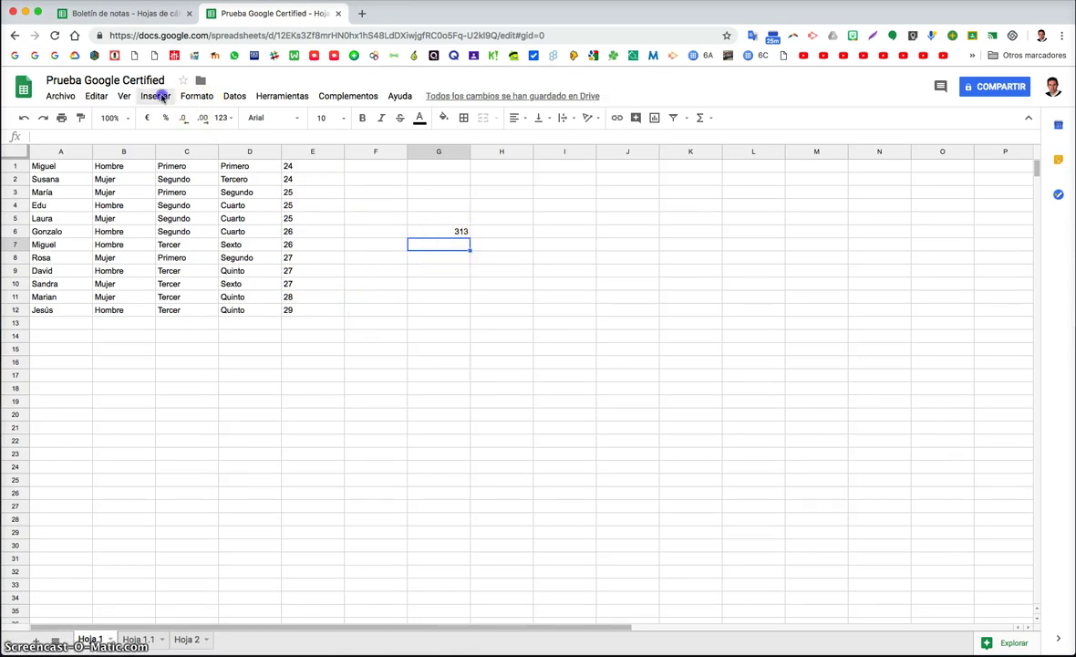
Add a PROMEDIO of E1:E12 in G7, giving 26,08333333
{"action": "left_click", "coordinate": [156, 96]}
{"action": "mouse_move", "coordinate": [233, 322]}
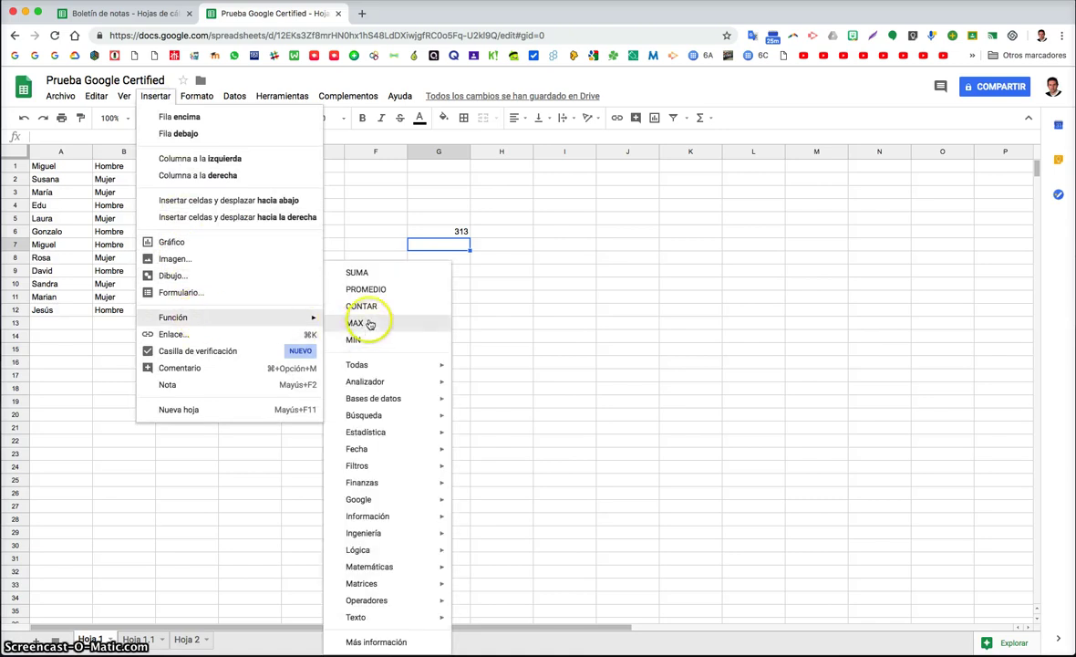
{"action": "left_click", "coordinate": [366, 289]}
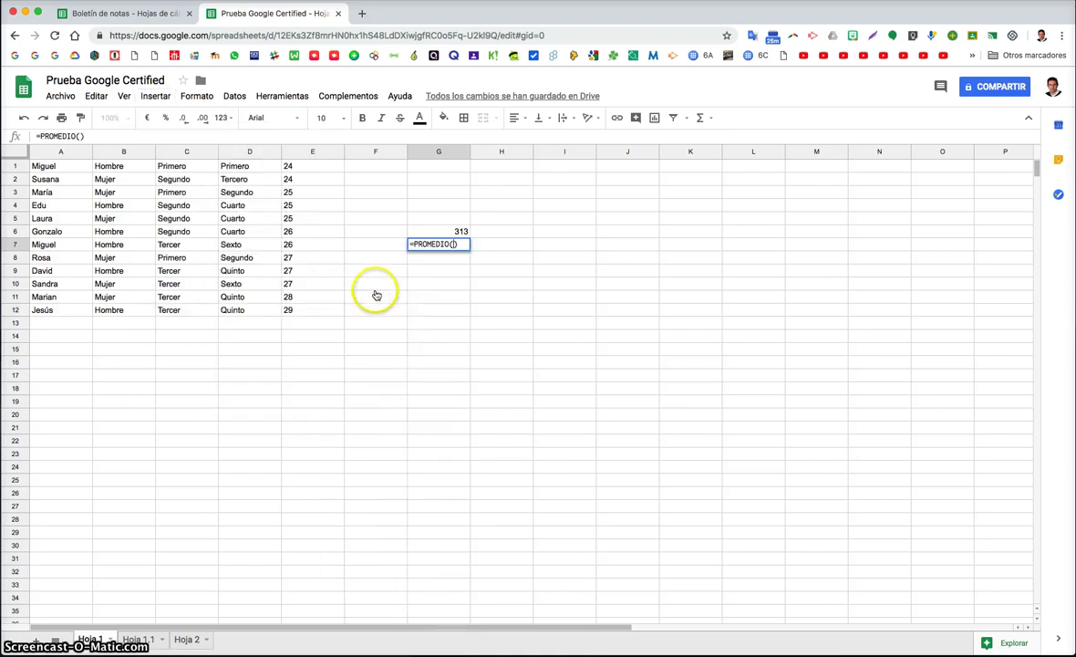
{"action": "left_click", "coordinate": [299, 167]}
{"action": "left_click_drag", "start_coordinate": [310, 307], "coordinate": [312, 311]}
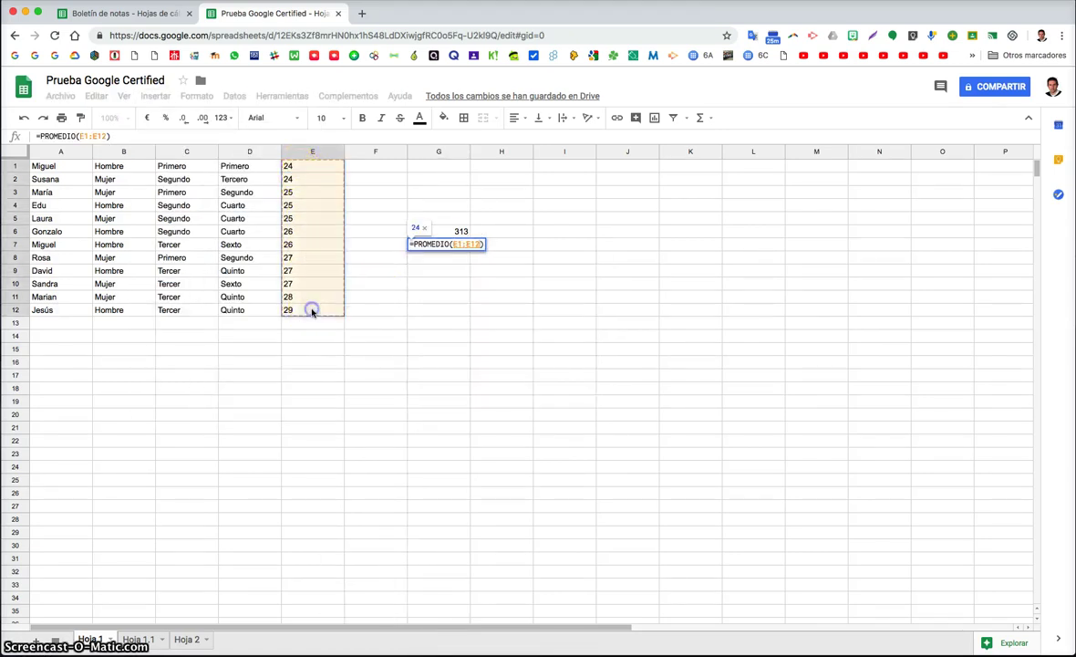
{"action": "key", "text": "Return"}
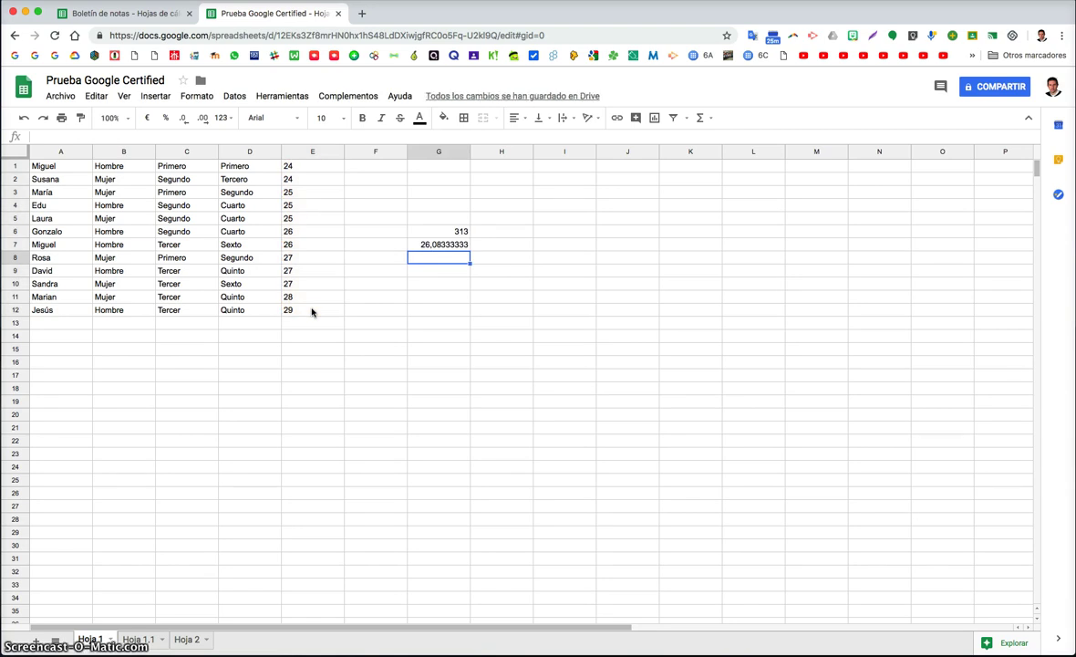
Try a MAX formula in G8 over E1:G8 and delete the resulting #REF! error
{"action": "left_click", "coordinate": [155, 96]}
{"action": "mouse_move", "coordinate": [197, 99]}
{"action": "mouse_move", "coordinate": [157, 96]}
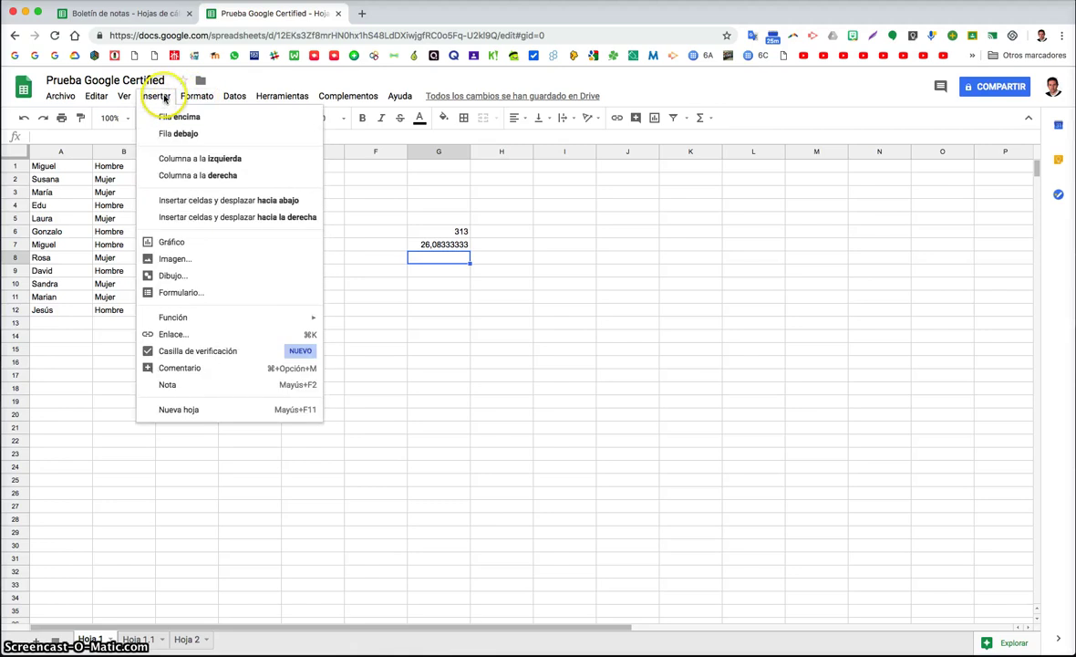
{"action": "mouse_move", "coordinate": [292, 318]}
{"action": "left_click", "coordinate": [371, 330]}
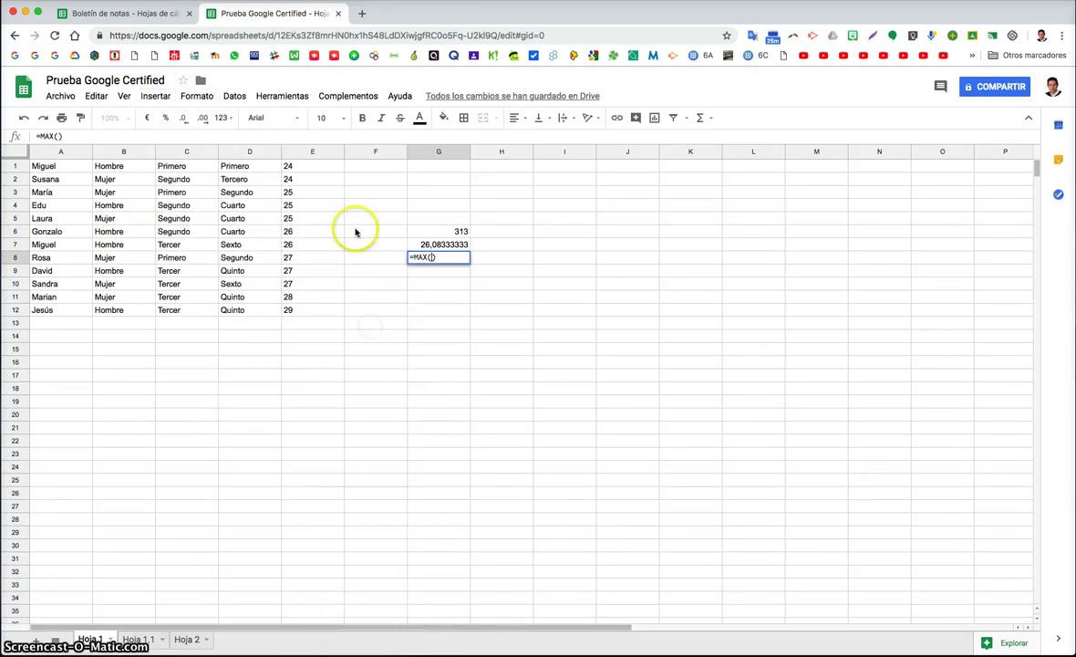
{"action": "left_click_drag", "start_coordinate": [322, 167], "coordinate": [438, 251]}
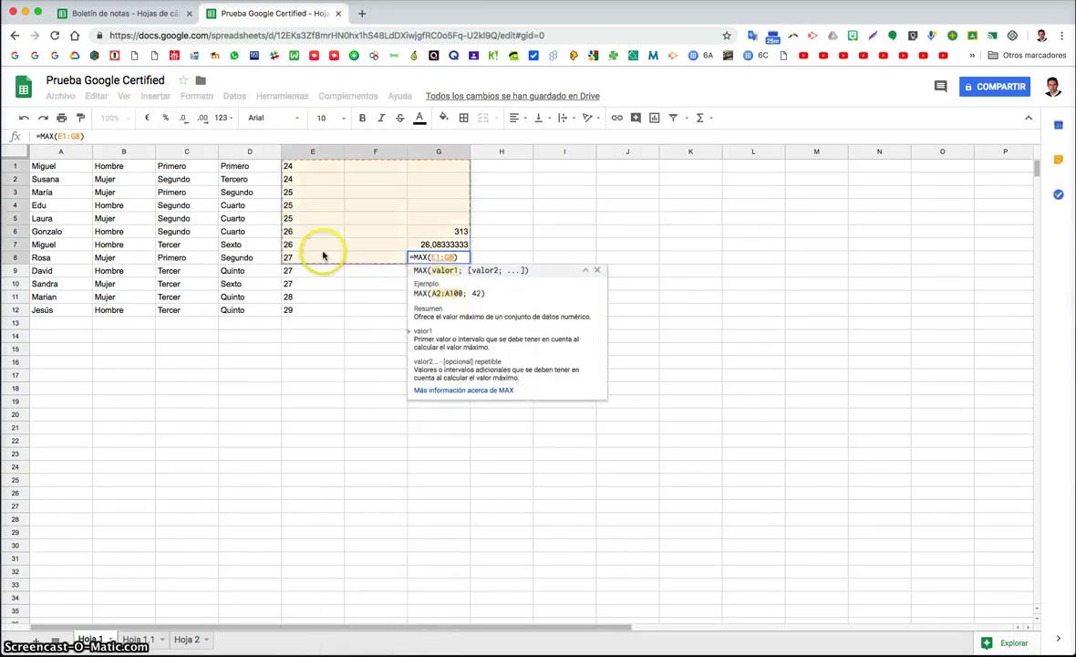
{"action": "left_click", "coordinate": [319, 170]}
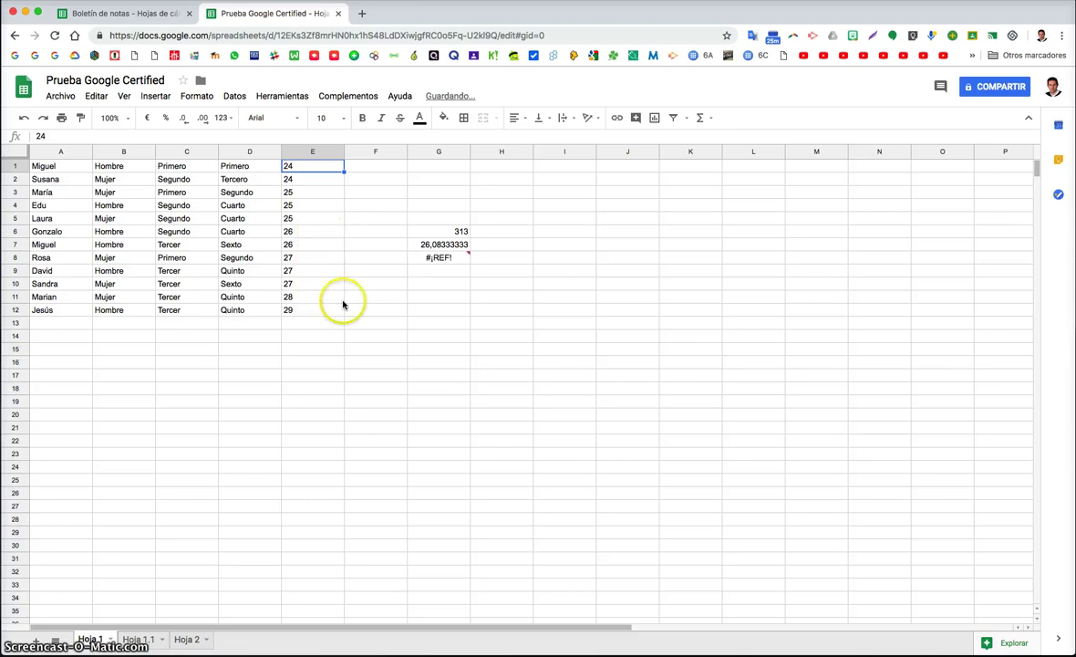
{"action": "left_click", "coordinate": [439, 259]}
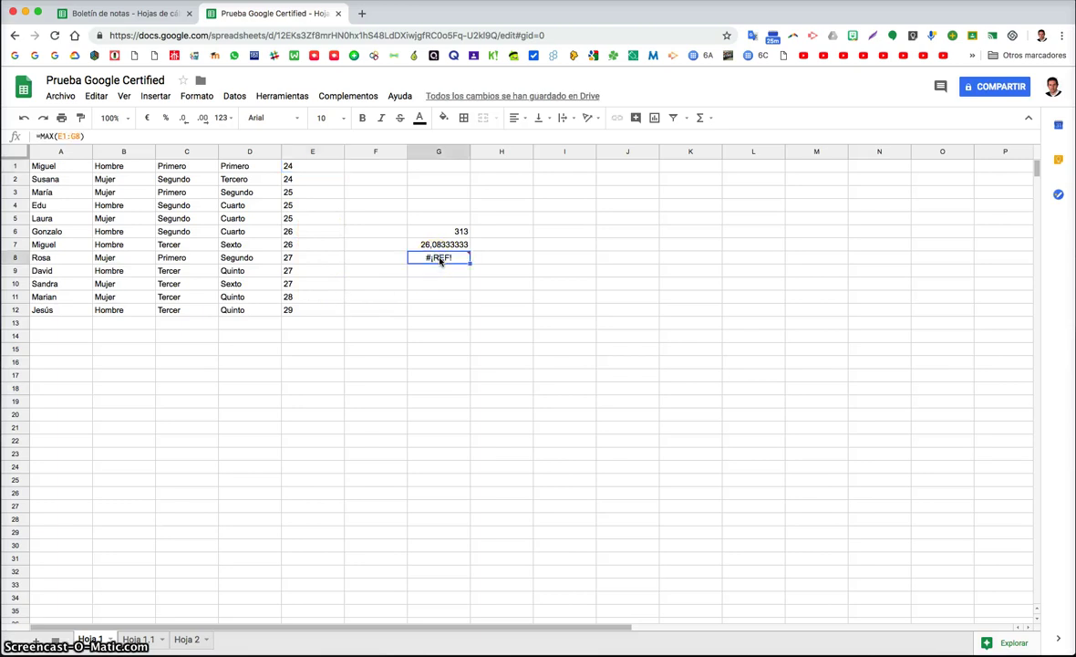
{"action": "key", "text": "Delete"}
{"action": "left_click", "coordinate": [437, 268]}
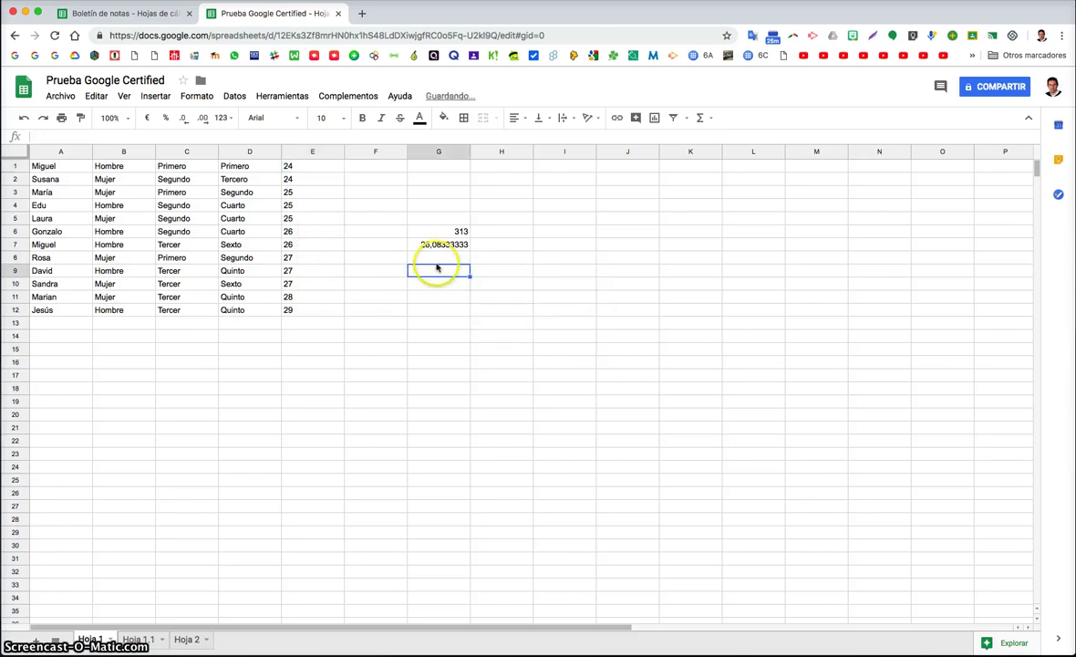
Enter MAX of E1:E12 in G8, showing 29
{"action": "left_click", "coordinate": [438, 256]}
{"action": "left_click", "coordinate": [155, 96]}
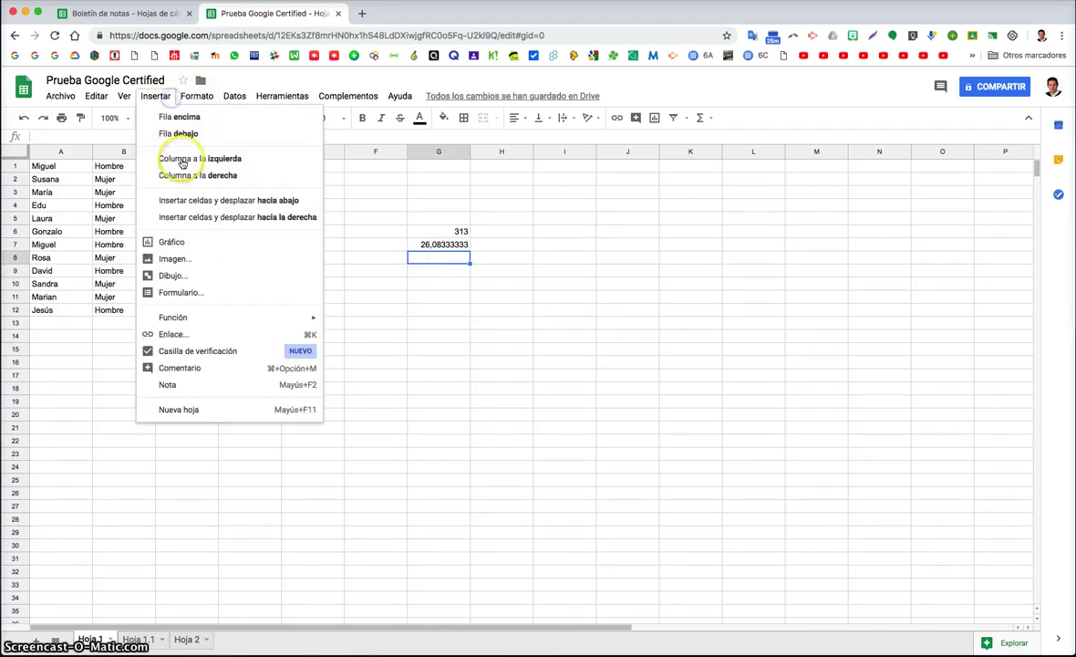
{"action": "mouse_move", "coordinate": [204, 317]}
{"action": "left_click", "coordinate": [337, 318]}
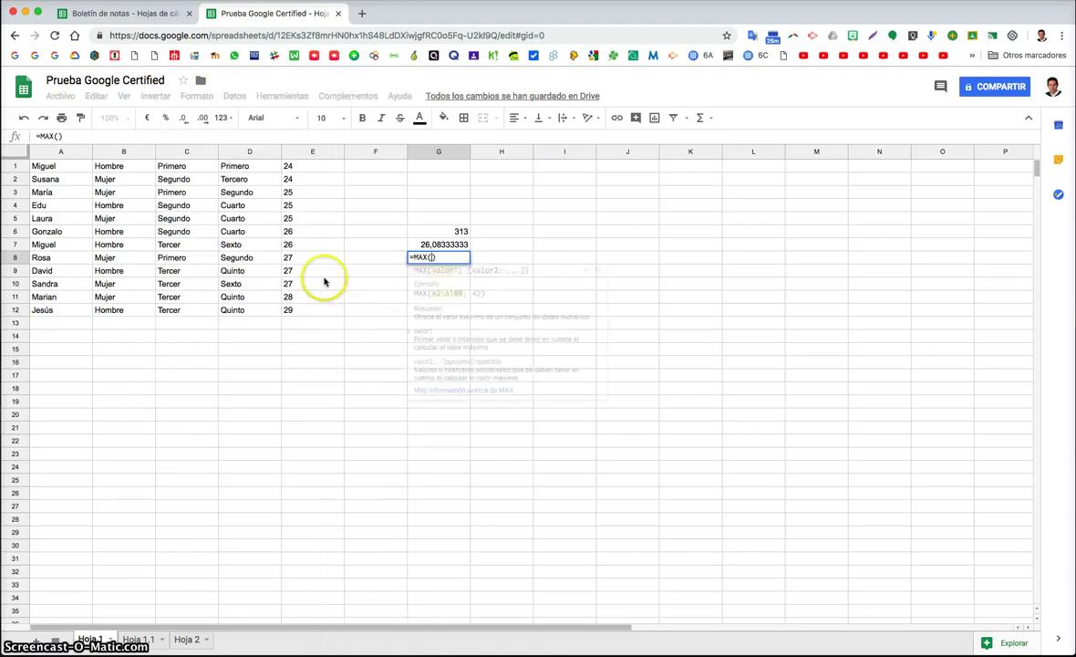
{"action": "left_click_drag", "start_coordinate": [294, 165], "coordinate": [305, 313]}
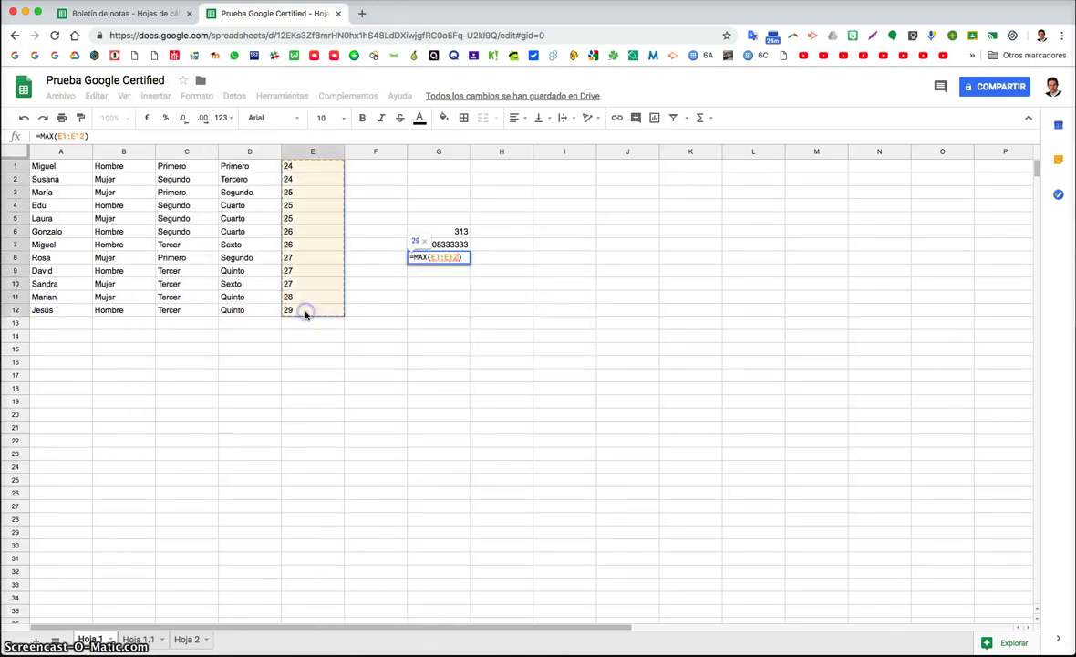
{"action": "key", "text": "Return"}
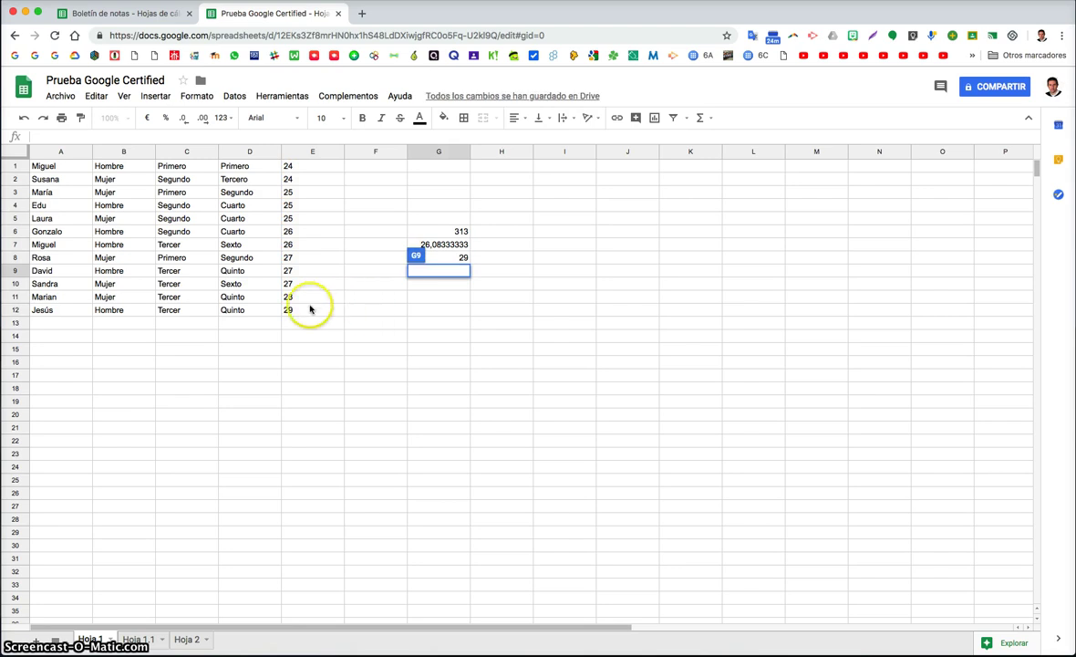
{"action": "left_click", "coordinate": [488, 276]}
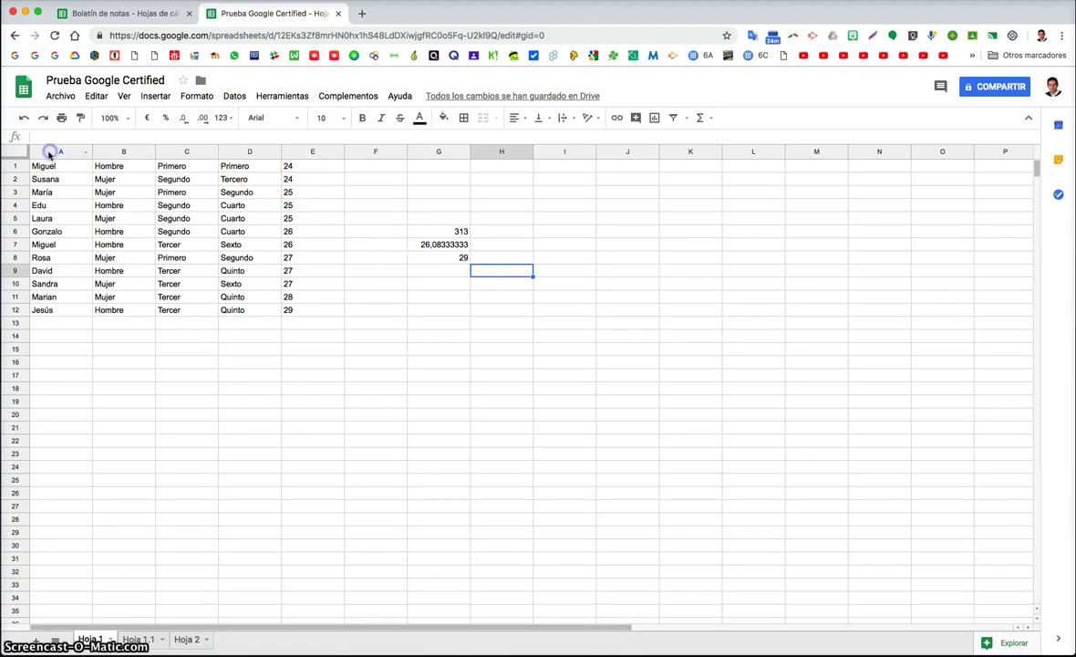
Drag the names column A so it sits between columns D and E
{"action": "left_click", "coordinate": [48, 151]}
{"action": "left_click_drag", "start_coordinate": [47, 150], "coordinate": [267, 170]}
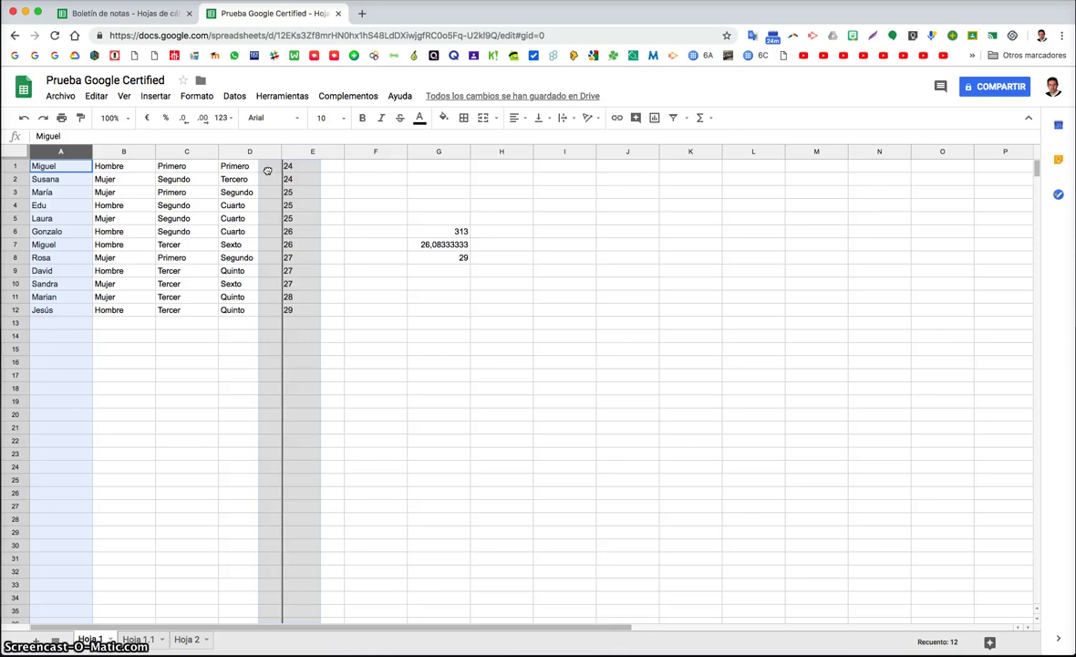
{"action": "left_click_drag", "start_coordinate": [268, 170], "coordinate": [268, 171]}
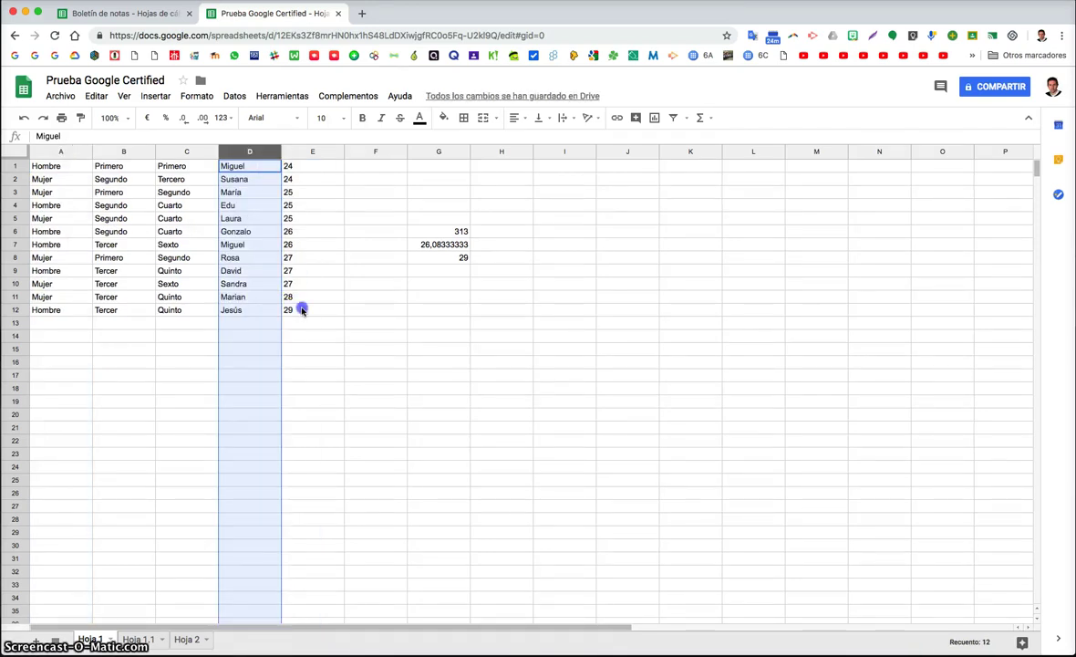
Select names and ages D1:E12 and insert a chart from them
{"action": "left_click", "coordinate": [309, 311]}
{"action": "left_click", "coordinate": [264, 165], "text": "shift"}
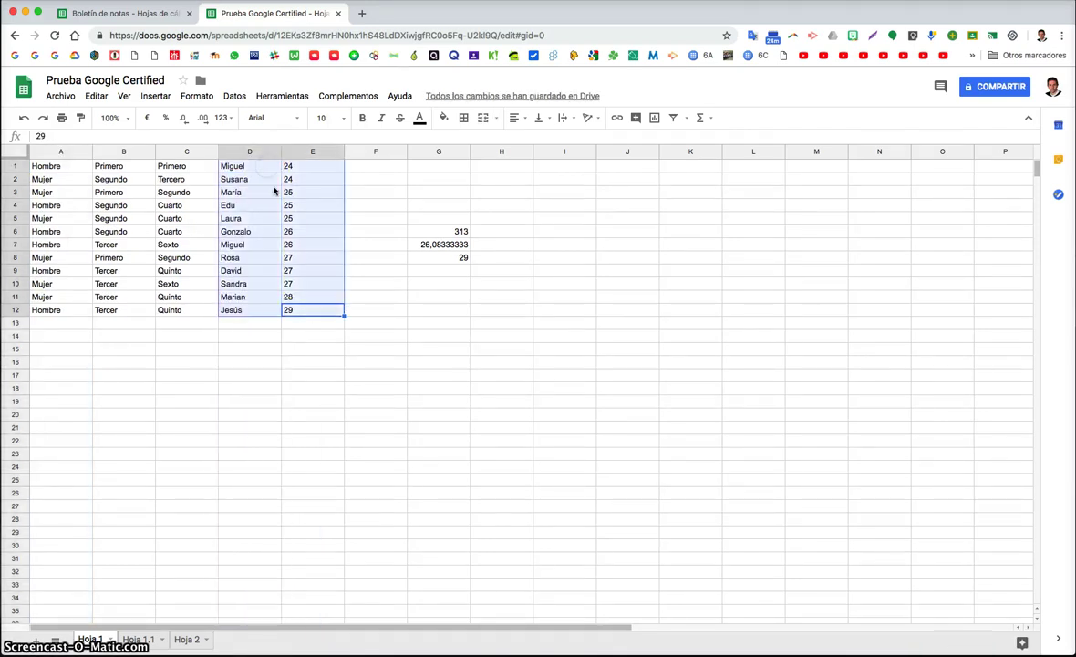
{"action": "left_click", "coordinate": [155, 96]}
{"action": "left_click", "coordinate": [187, 242]}
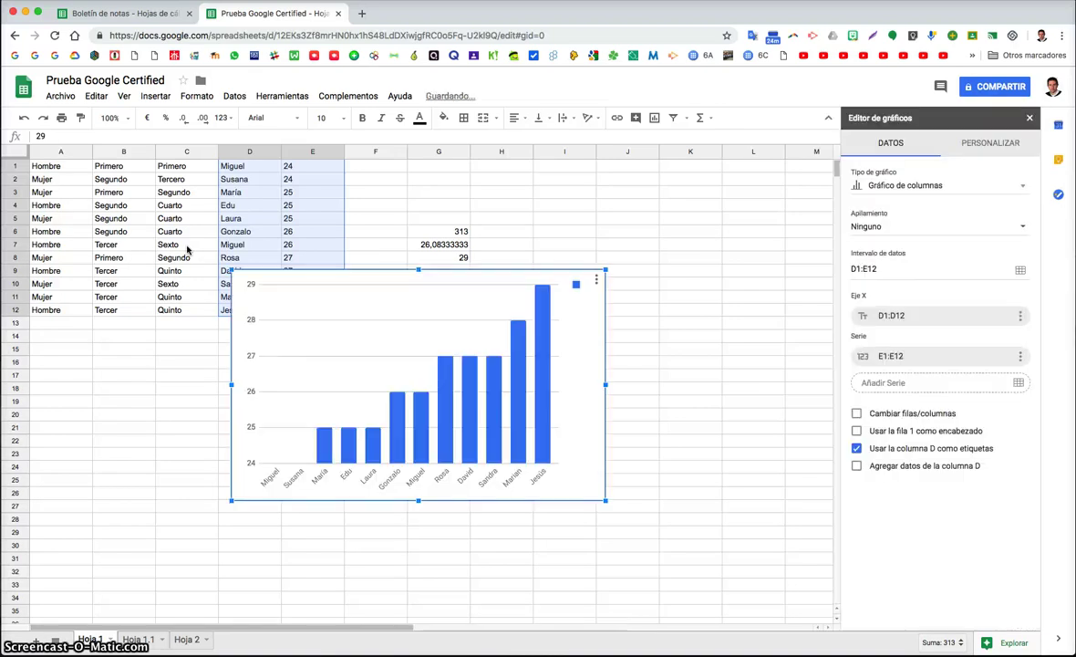
Change the chart type to Gráfico de líneas, briefly trying a pie chart first
{"action": "left_click_drag", "start_coordinate": [376, 289], "coordinate": [534, 317]}
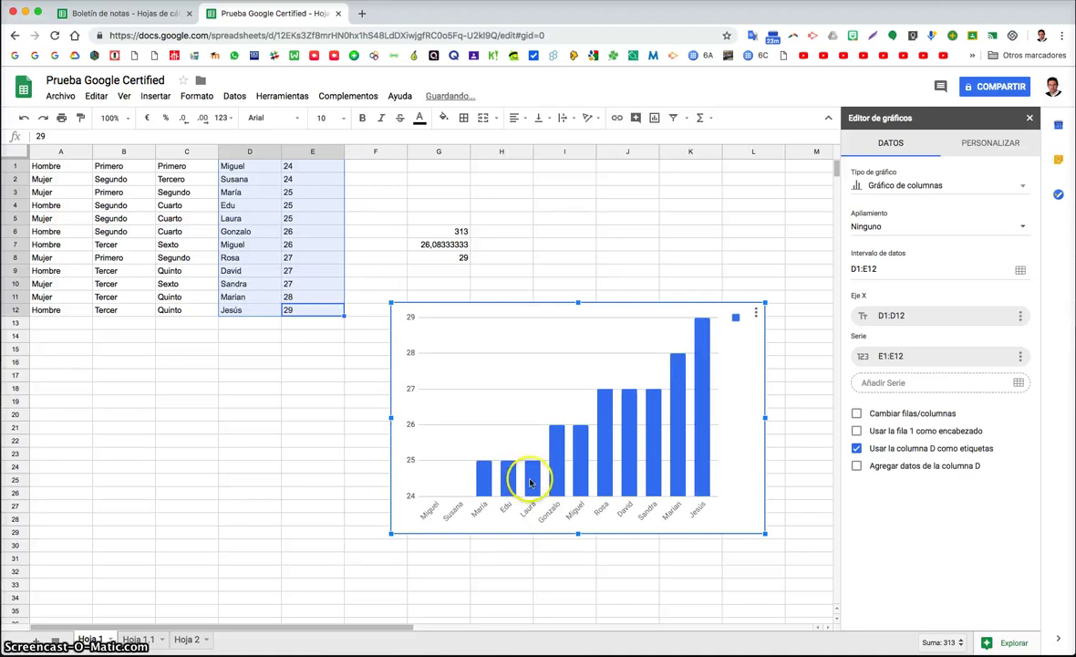
{"action": "left_click", "coordinate": [923, 185]}
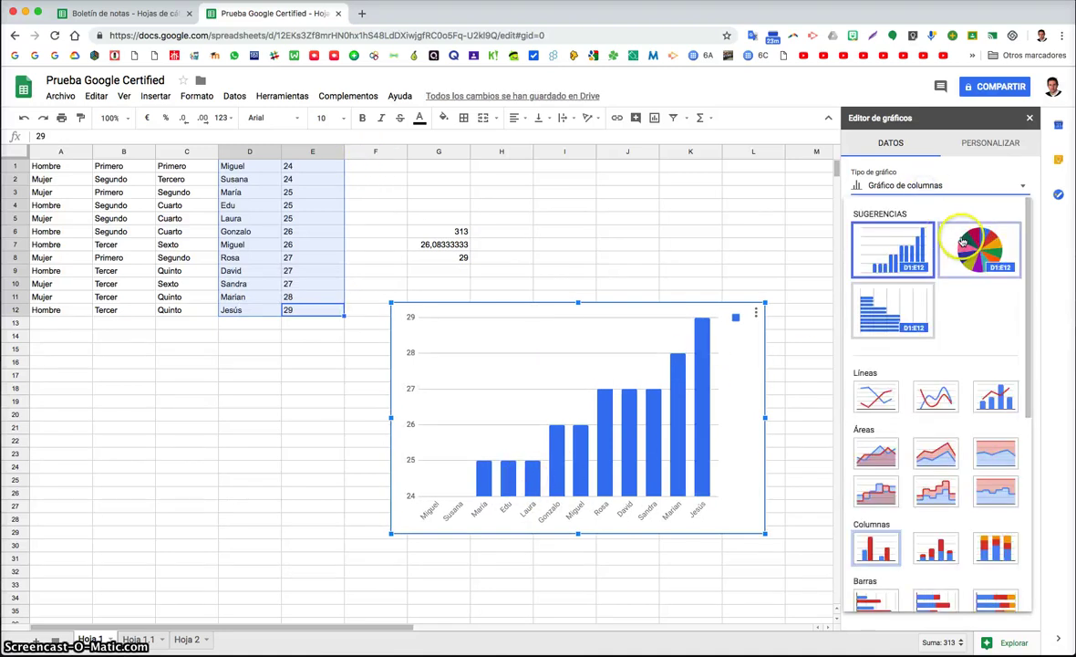
{"action": "left_click", "coordinate": [990, 245]}
{"action": "left_click", "coordinate": [921, 189]}
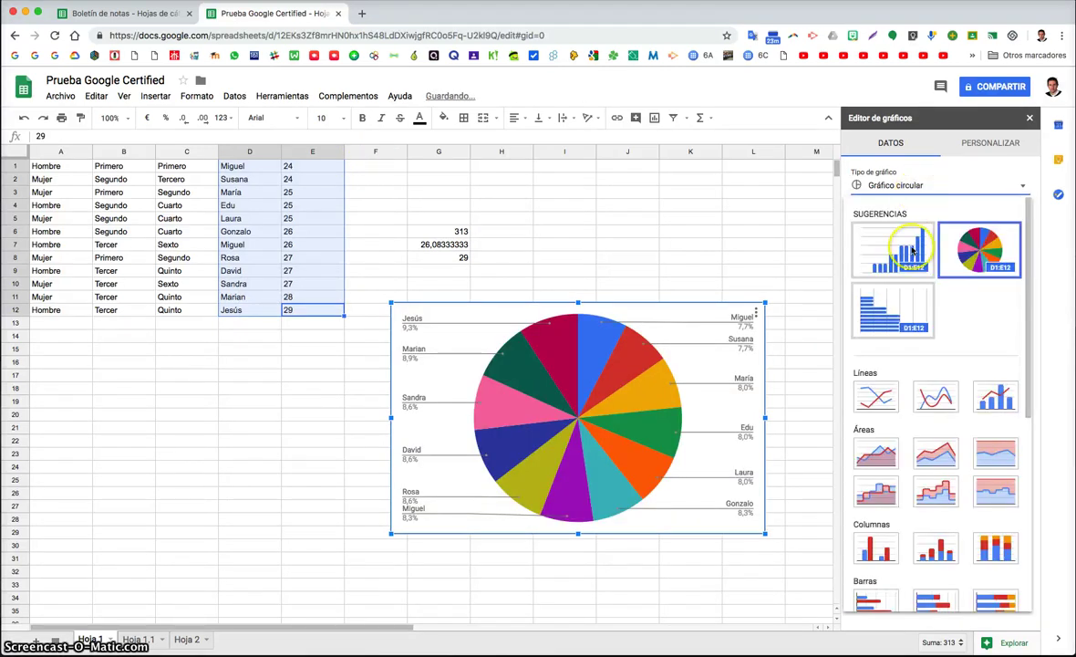
{"action": "left_click", "coordinate": [876, 395]}
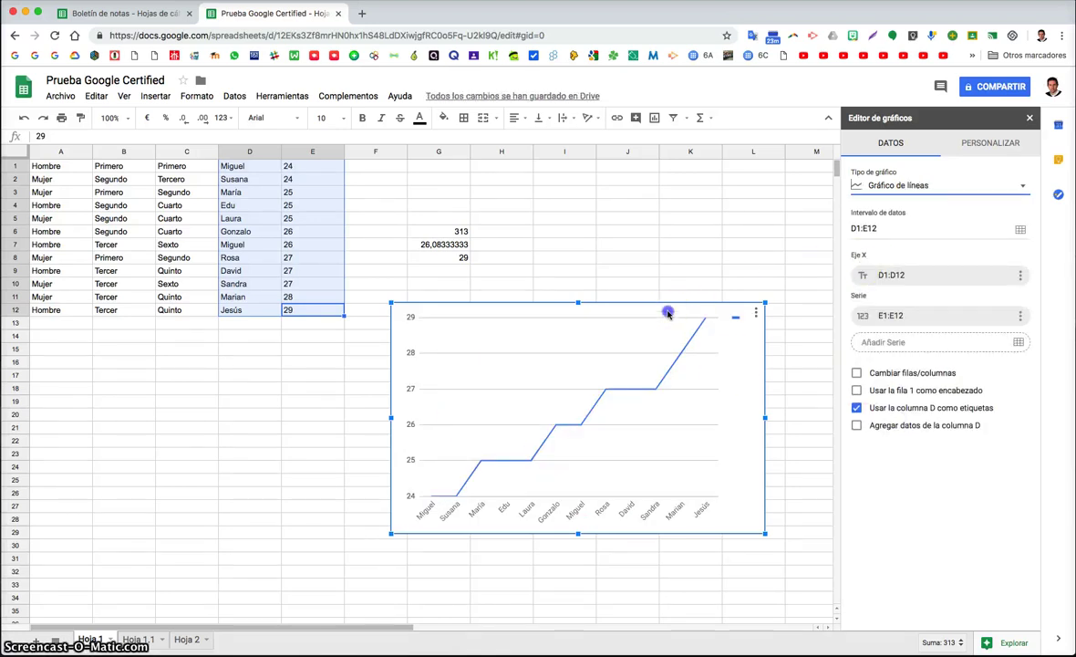
Place the line chart below the data table and close the chart editor
{"action": "mouse_move", "coordinate": [637, 306]}
{"action": "left_mouse_down"}
{"action": "mouse_move", "coordinate": [365, 355]}
{"action": "mouse_move", "coordinate": [297, 340]}
{"action": "left_mouse_up"}
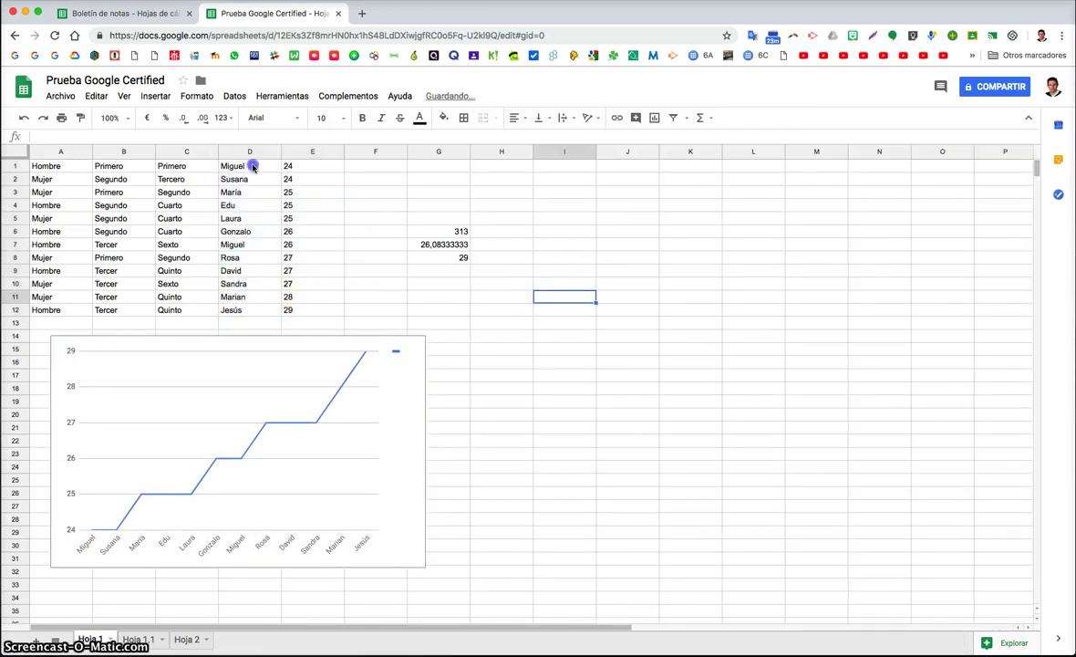
{"action": "left_click_drag", "start_coordinate": [252, 167], "coordinate": [253, 165]}
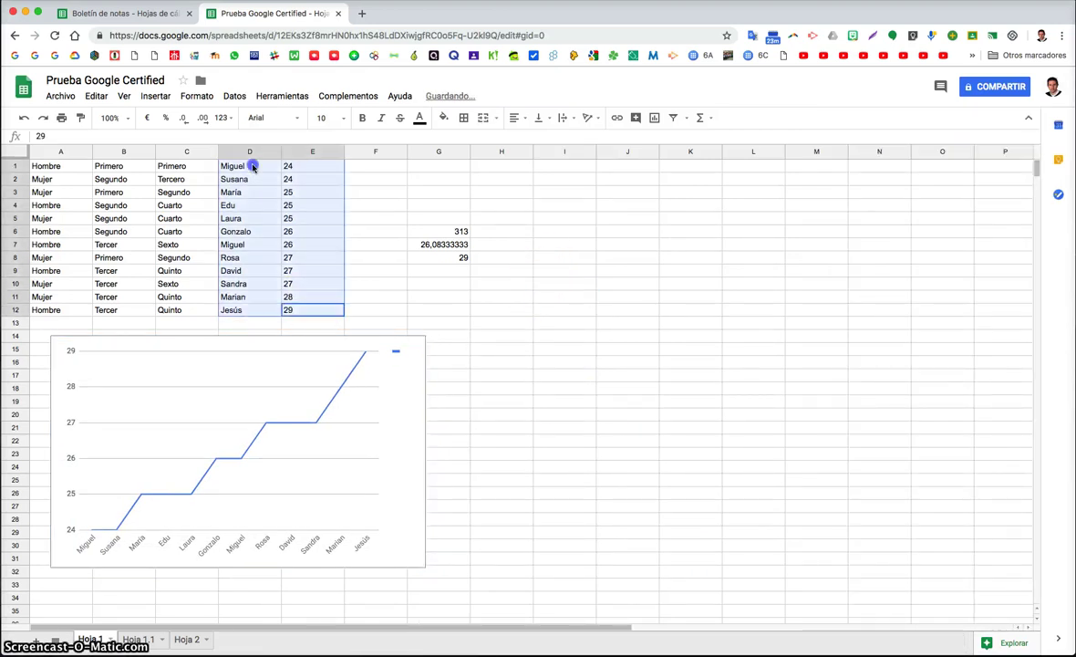
{"action": "left_click", "coordinate": [165, 99]}
{"action": "mouse_move", "coordinate": [211, 320]}
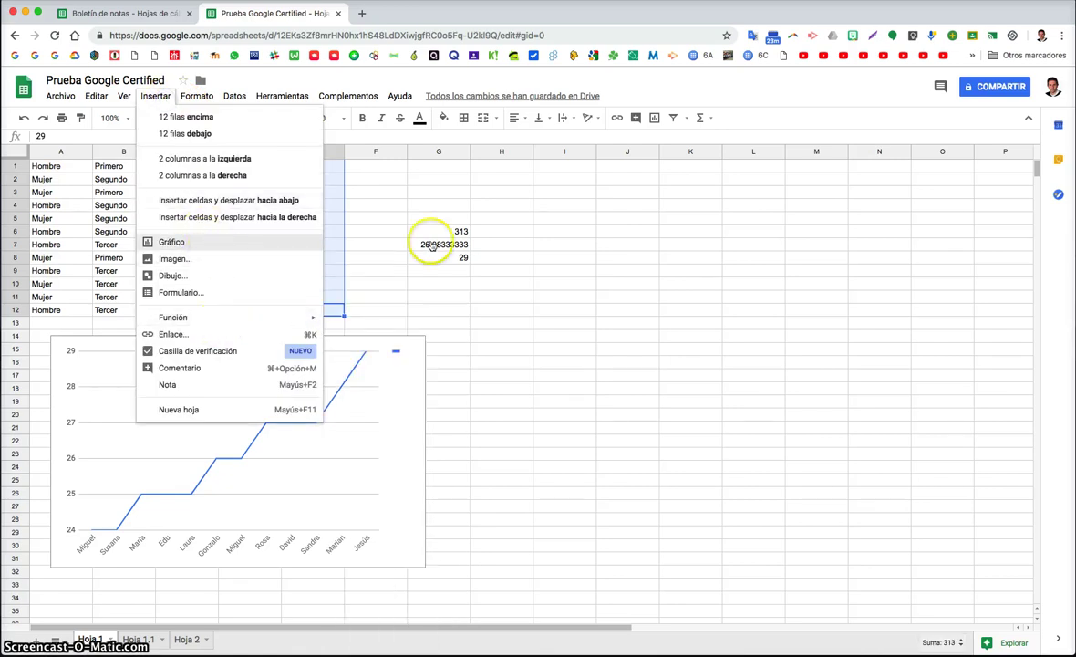
{"action": "left_click", "coordinate": [379, 409]}
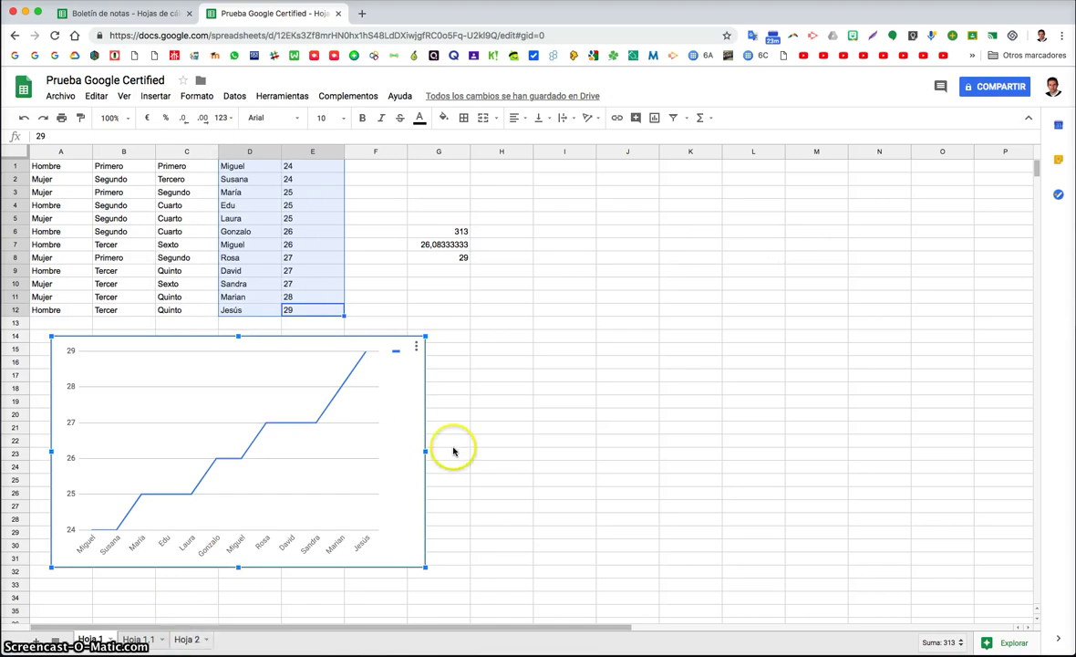
{"action": "left_click", "coordinate": [922, 202]}
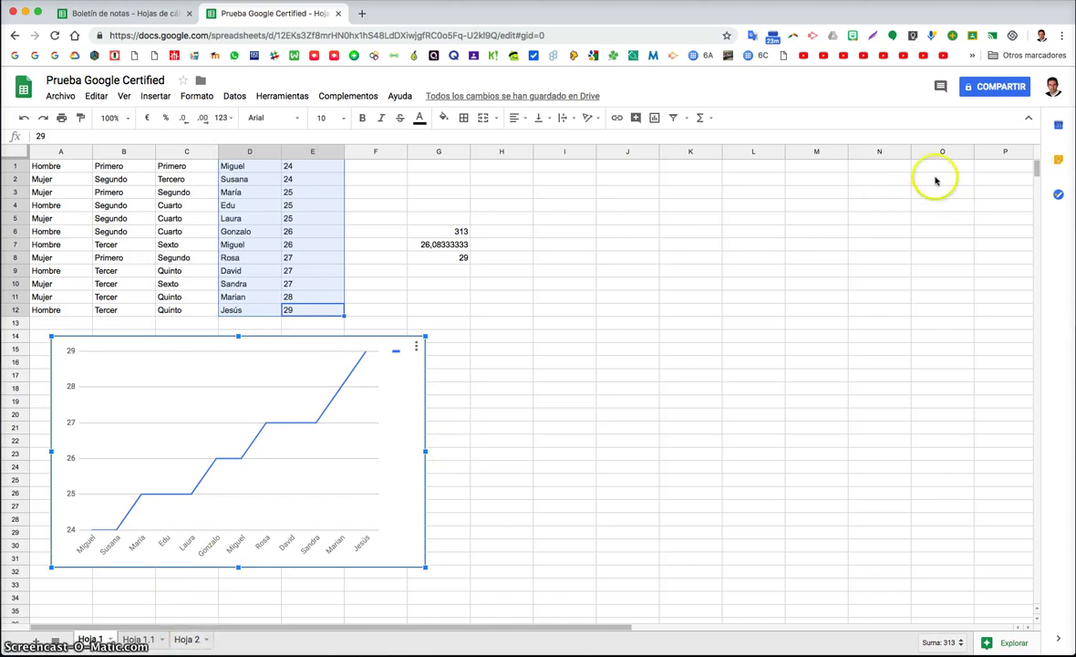
{"action": "left_click", "coordinate": [992, 86]}
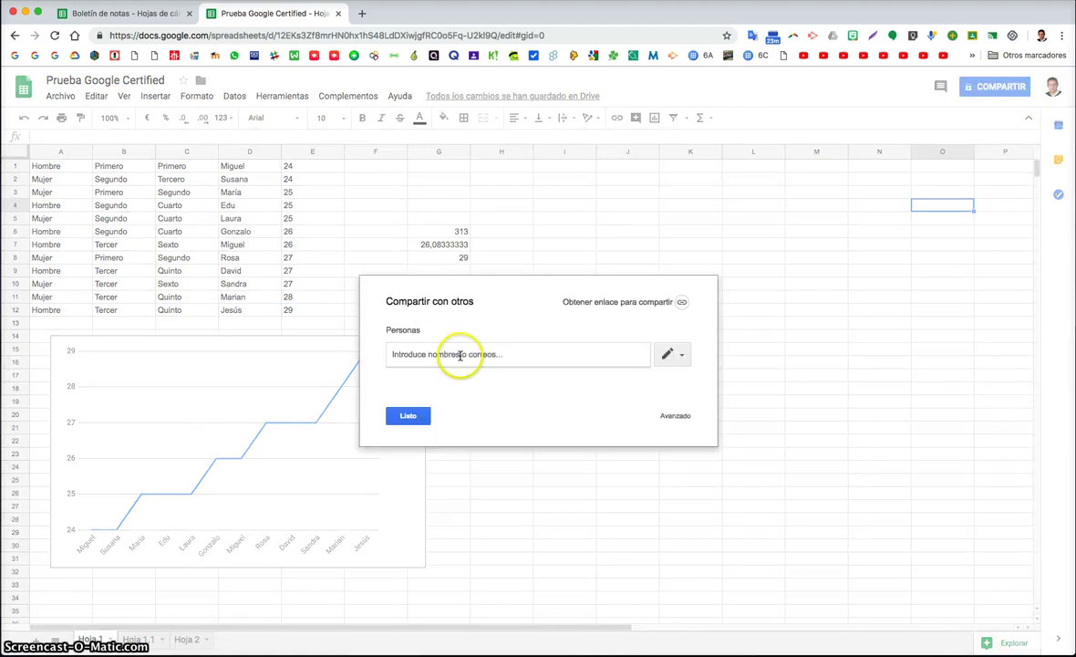
{"action": "left_click", "coordinate": [680, 355]}
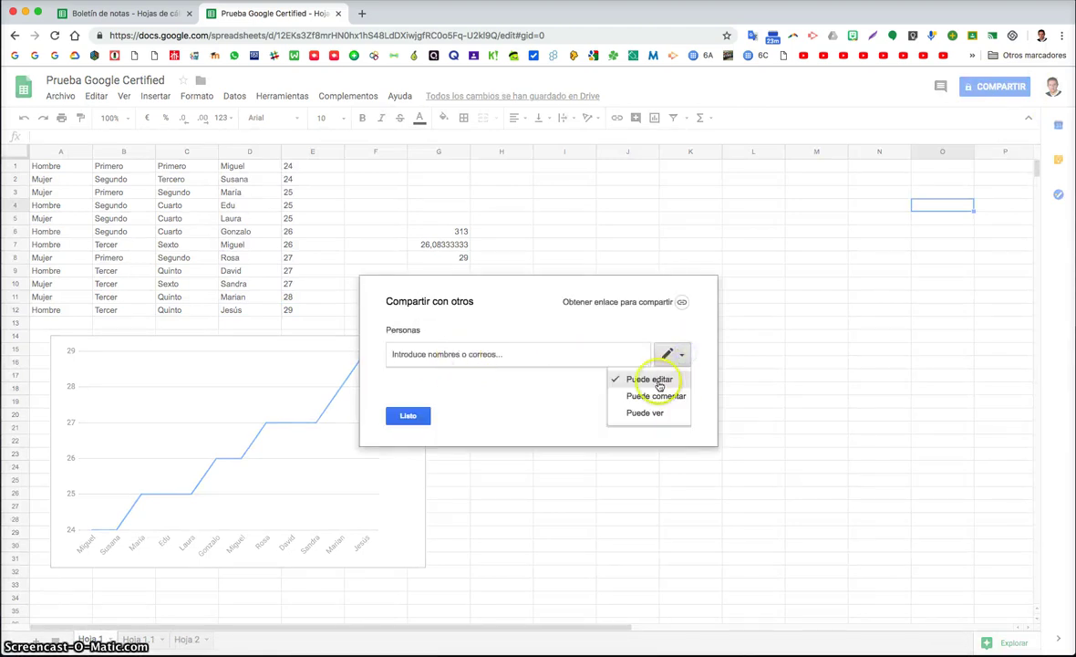
{"action": "left_click", "coordinate": [408, 415]}
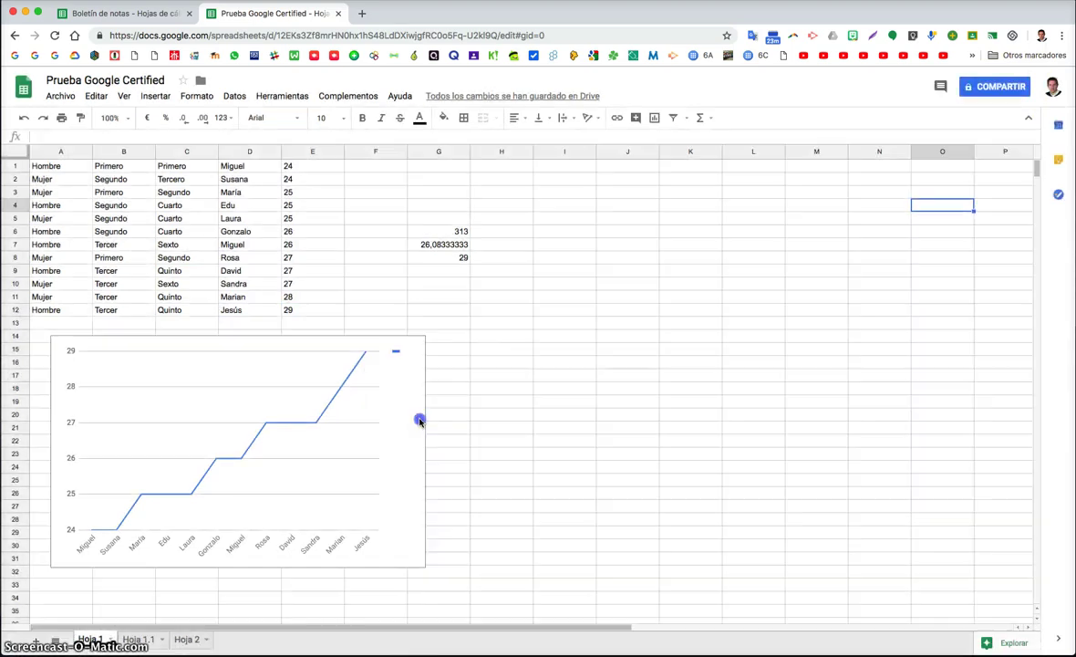
{"action": "left_click", "coordinate": [493, 352]}
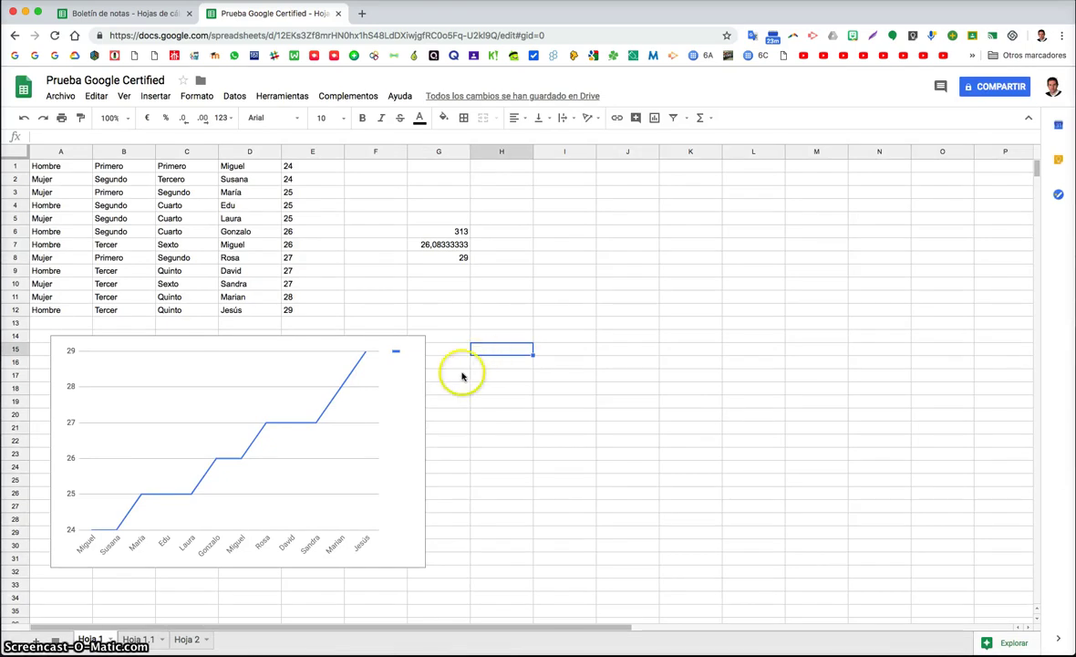
{"action": "left_click", "coordinate": [135, 641]}
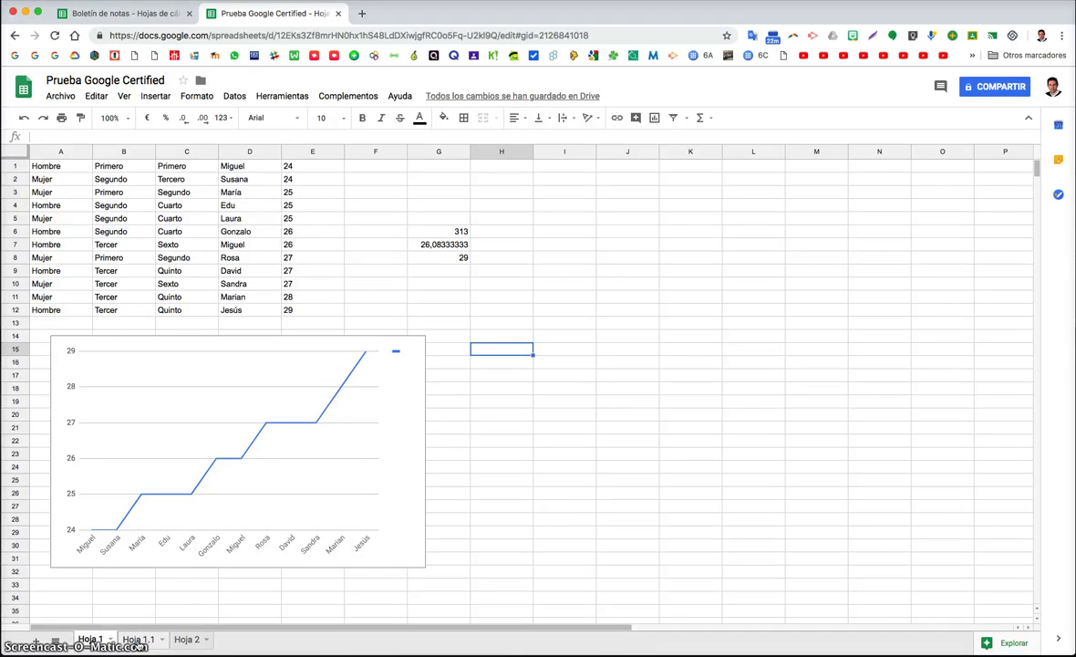
Select A1:E13 on Hoja 1.1 and create a pivot table from it in a new sheet
{"action": "left_click", "coordinate": [138, 640]}
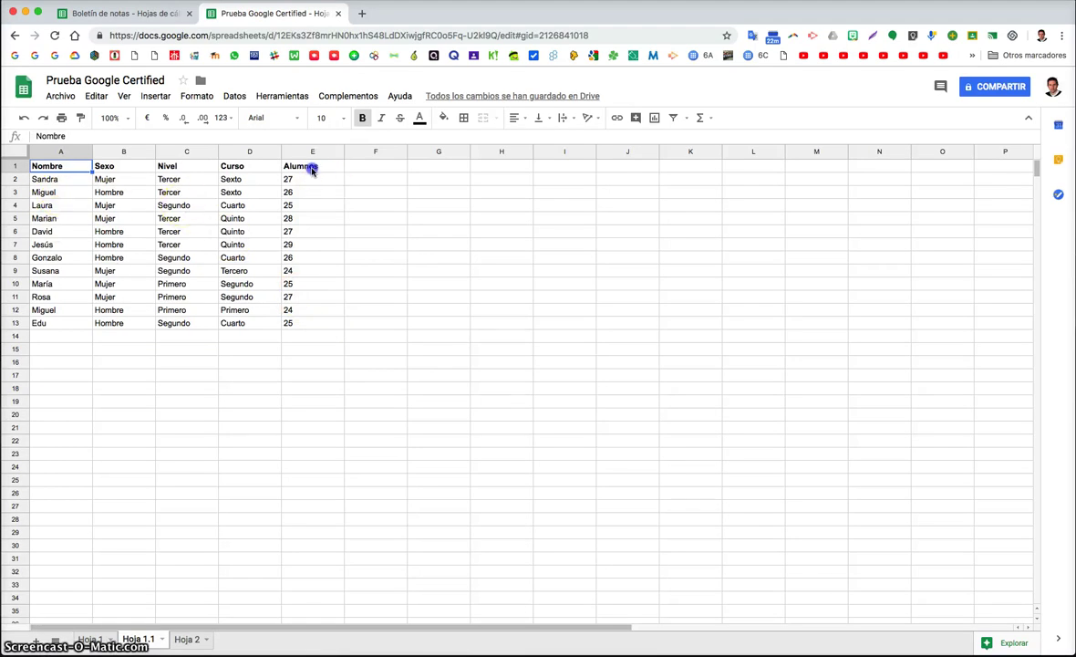
{"action": "left_click", "coordinate": [102, 168], "text": "shift"}
{"action": "left_click_drag", "start_coordinate": [313, 166], "coordinate": [43, 170]}
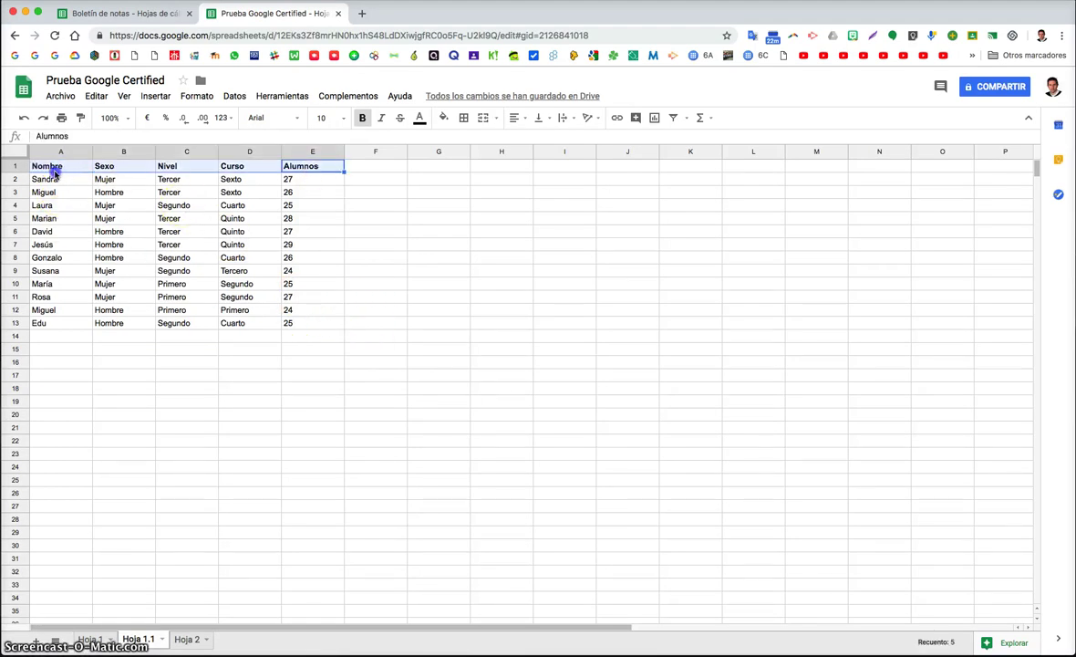
{"action": "key", "text": "ctrl+shift+Down"}
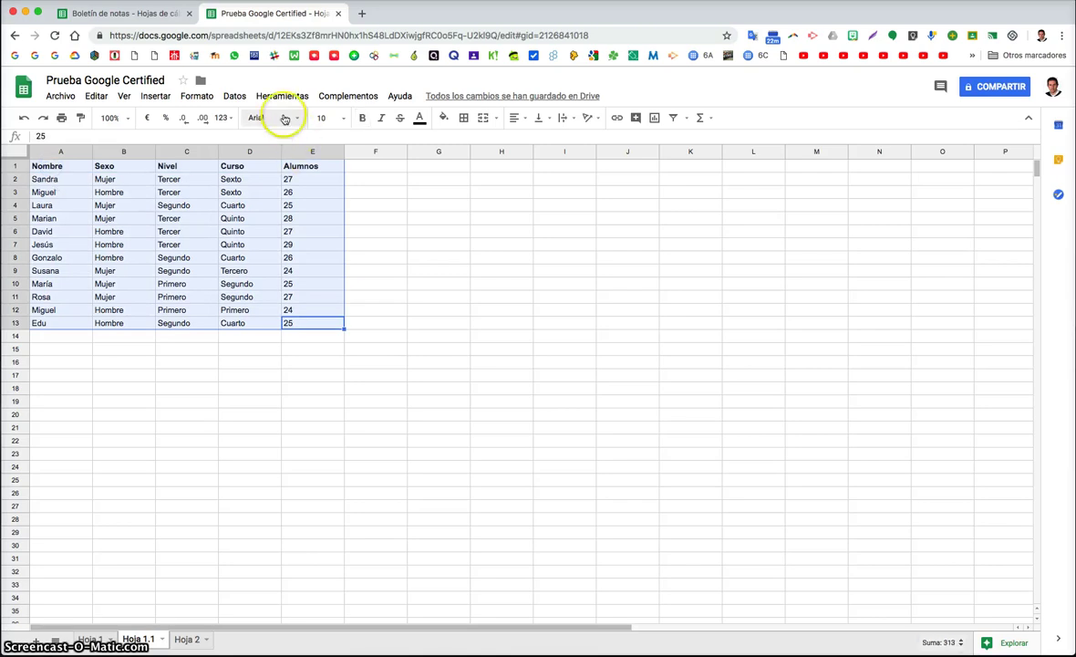
{"action": "left_click", "coordinate": [235, 95]}
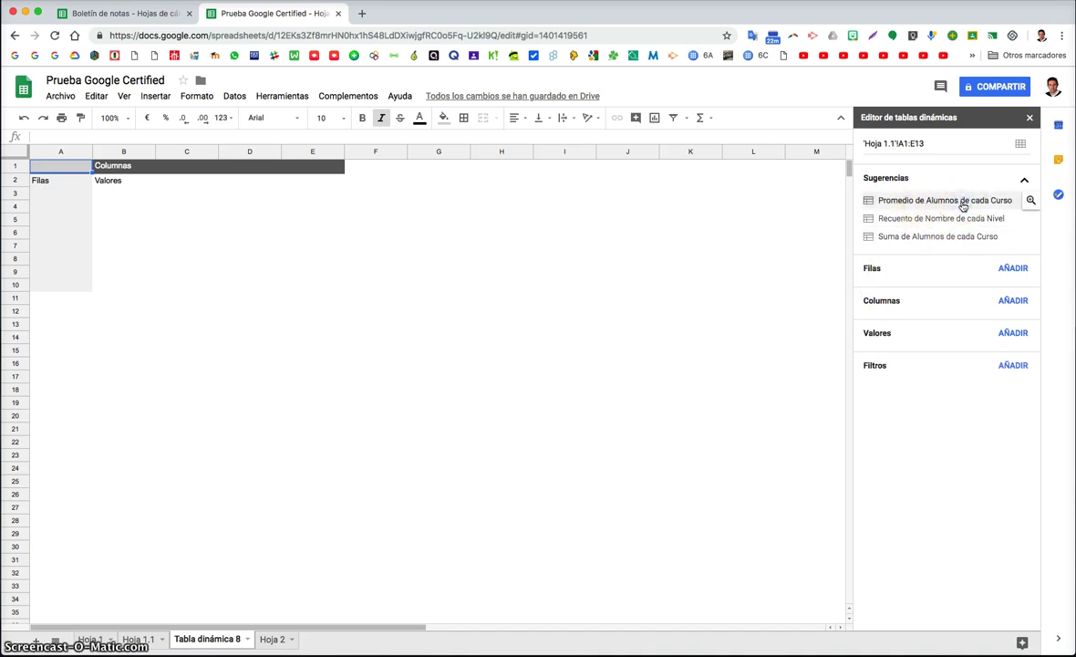
Try the Promedio de Alumnos de cada Curso suggestion, toggle SUM/AVERAGE, then clear its fields
{"action": "left_click", "coordinate": [962, 206]}
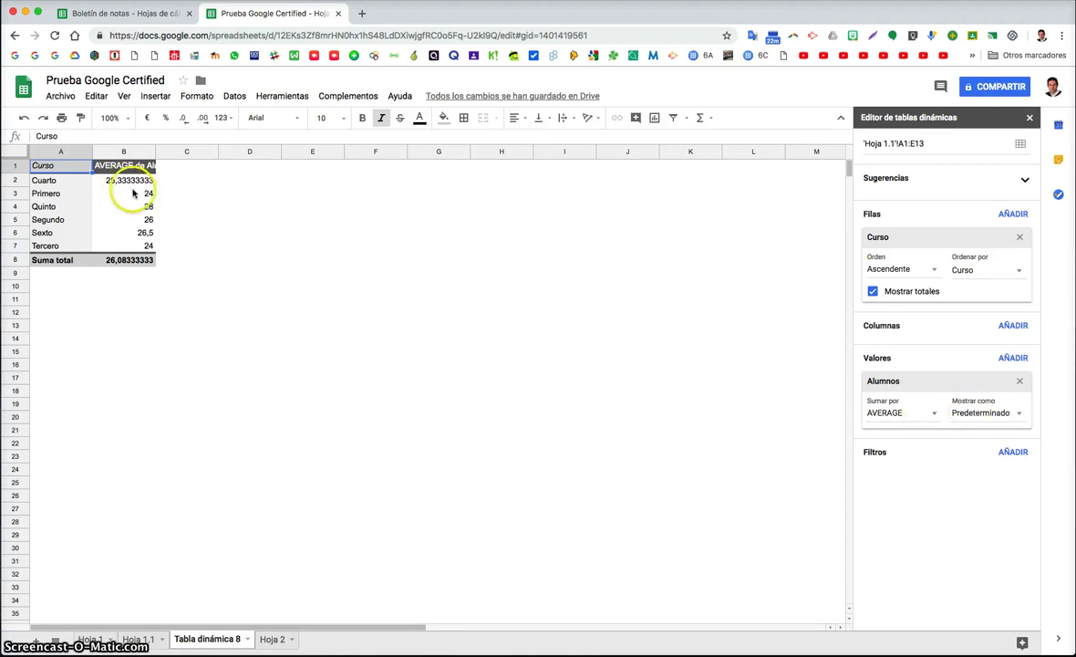
{"action": "left_click", "coordinate": [932, 412]}
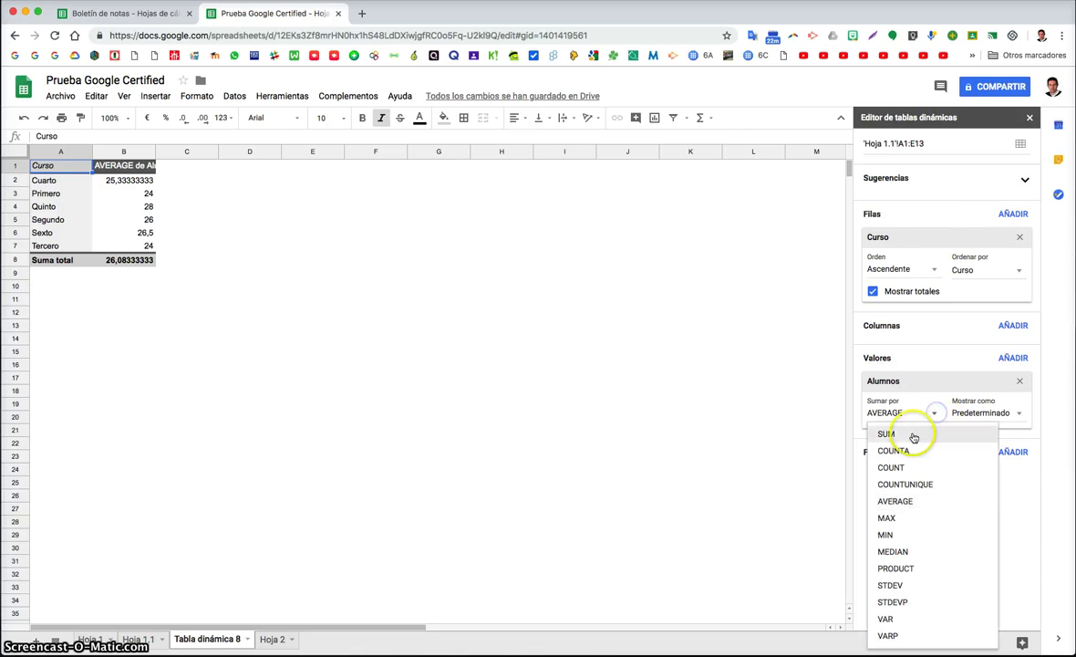
{"action": "left_click", "coordinate": [913, 436]}
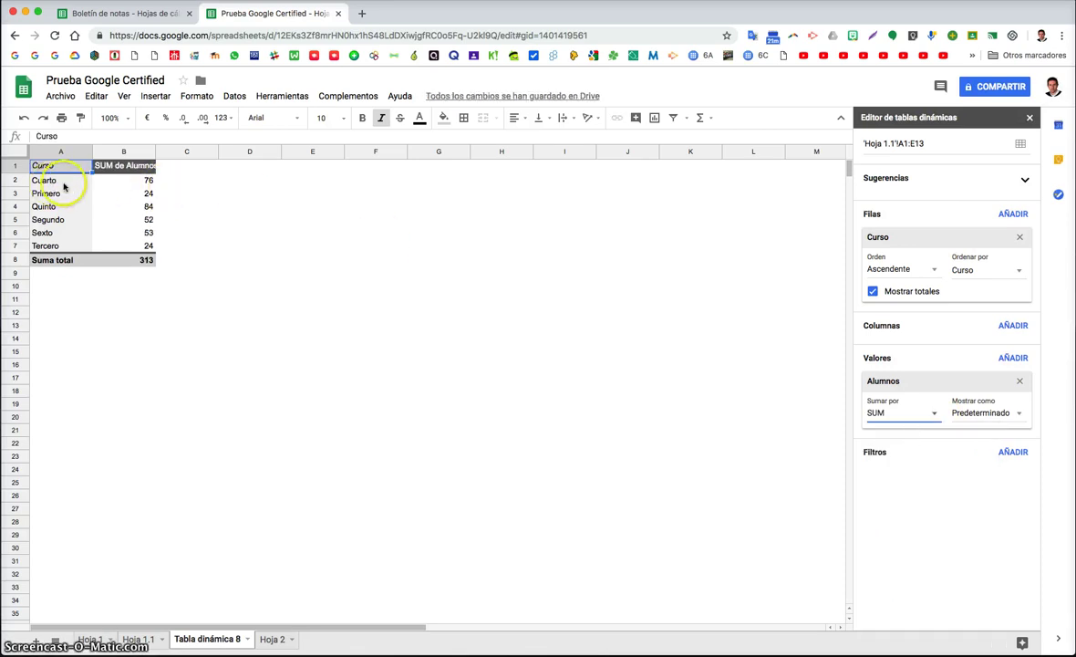
{"action": "left_click", "coordinate": [916, 420]}
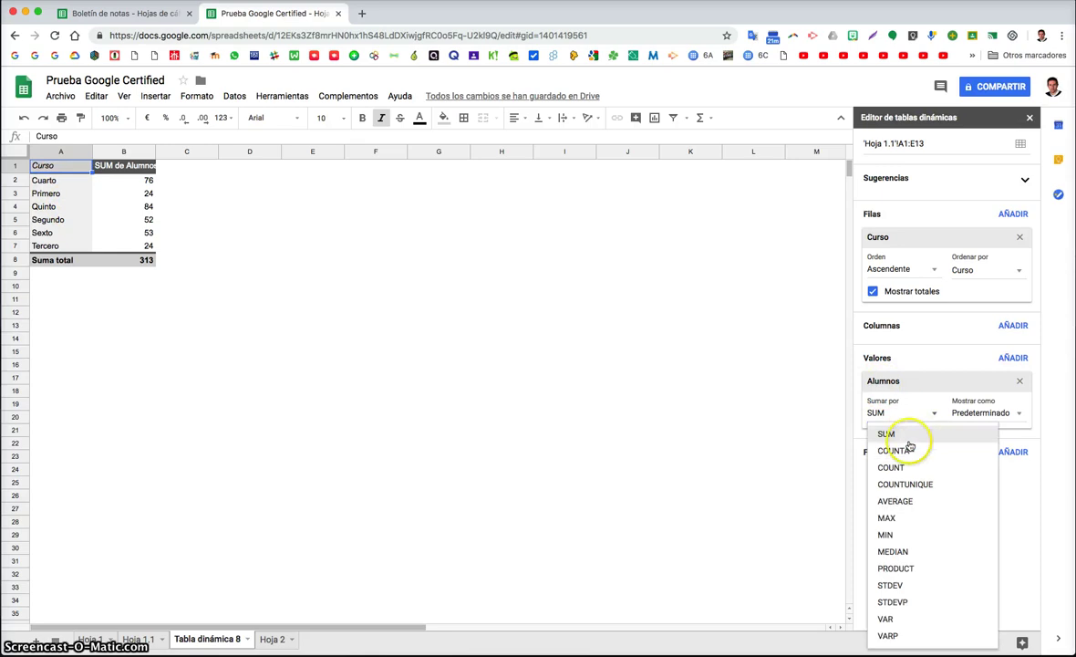
{"action": "left_click", "coordinate": [918, 500]}
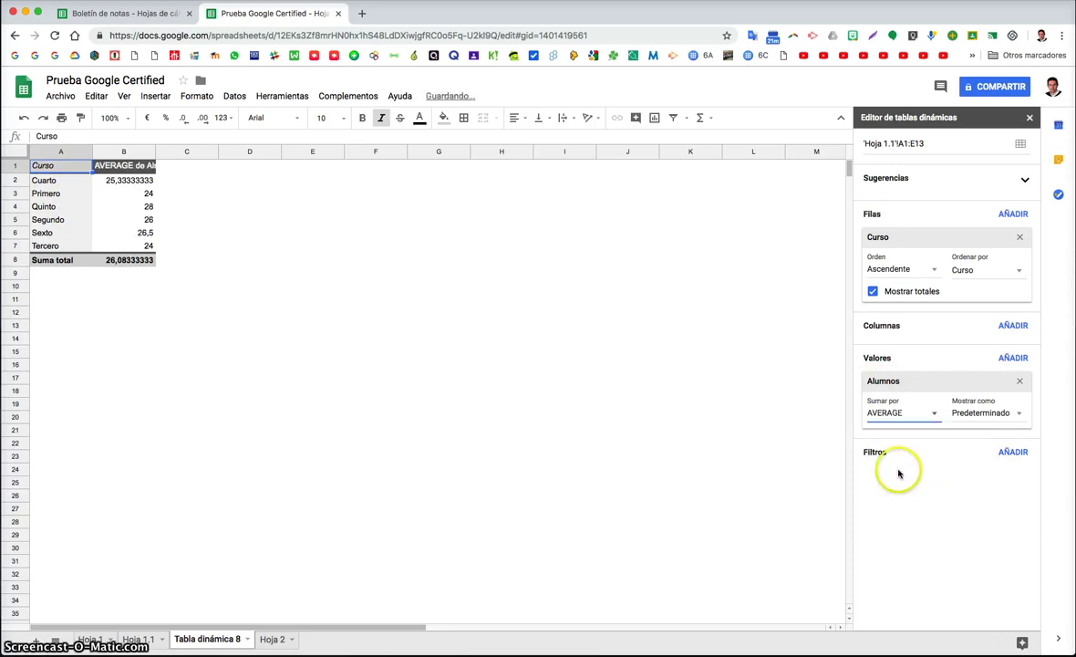
{"action": "left_click", "coordinate": [1020, 382]}
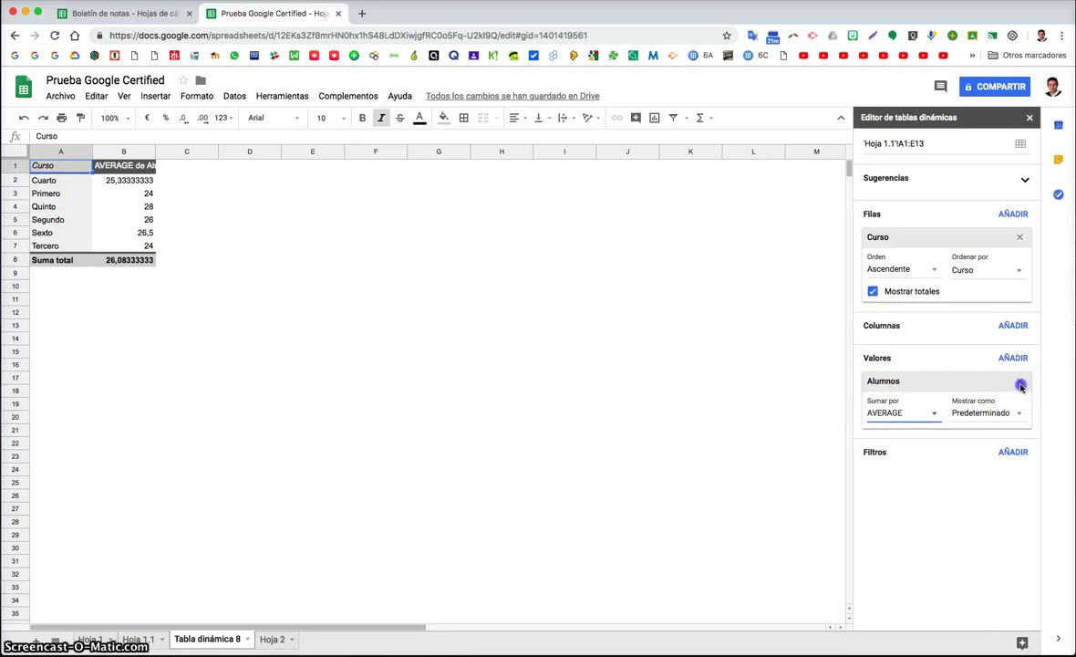
{"action": "left_click", "coordinate": [1020, 237]}
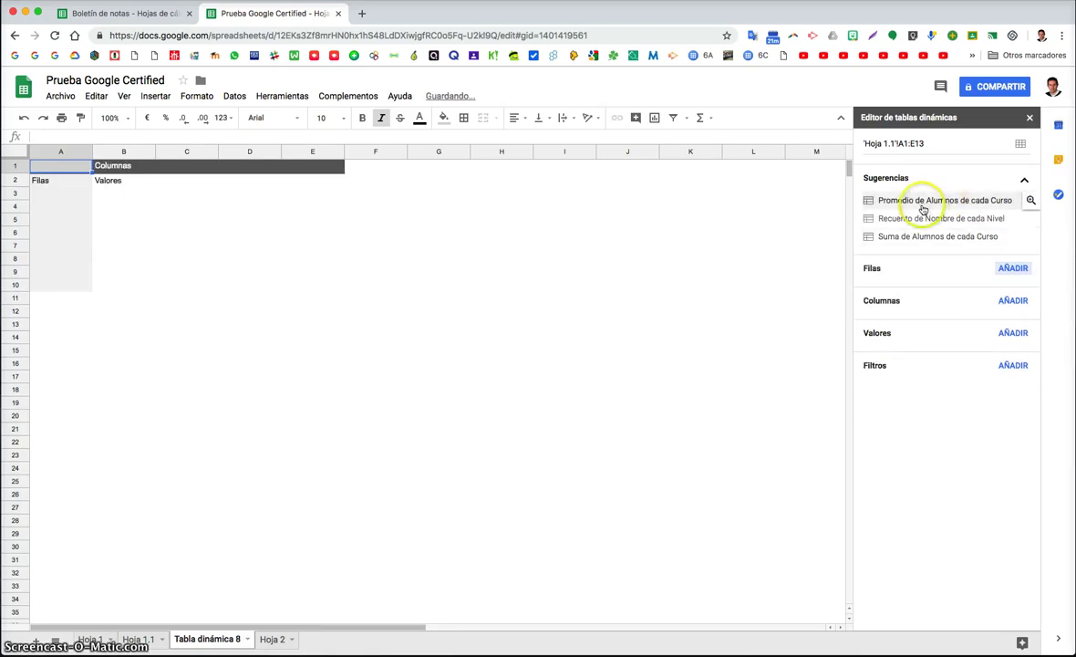
{"action": "left_click", "coordinate": [892, 273]}
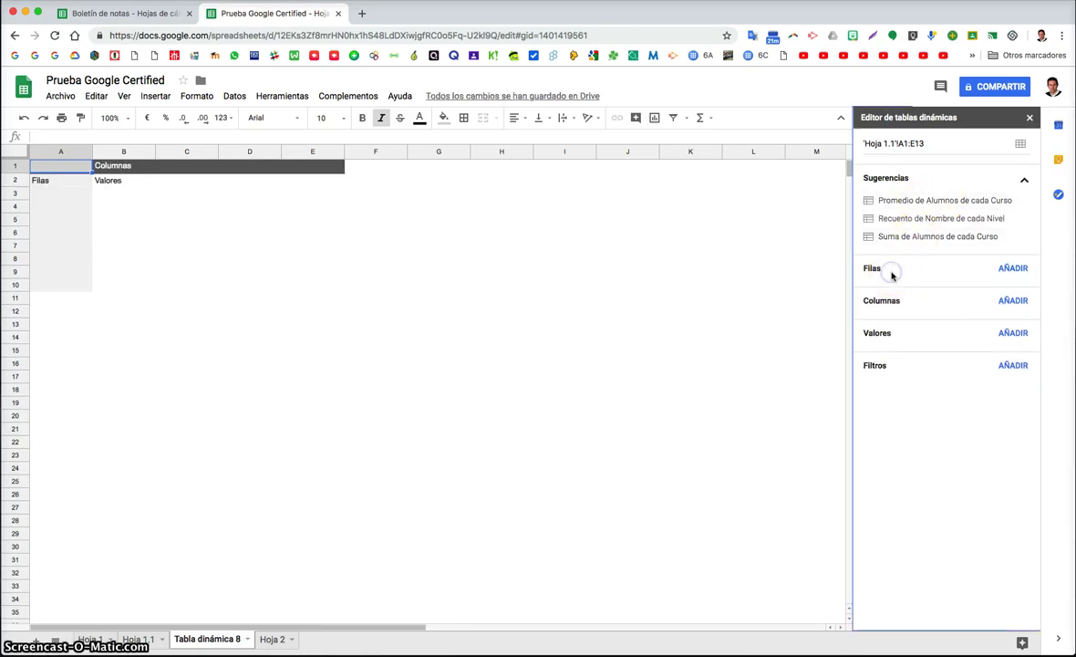
Set Curso as rows, Nivel as columns, summed Alumnos as values, then drop Curso
{"action": "left_click", "coordinate": [1014, 269]}
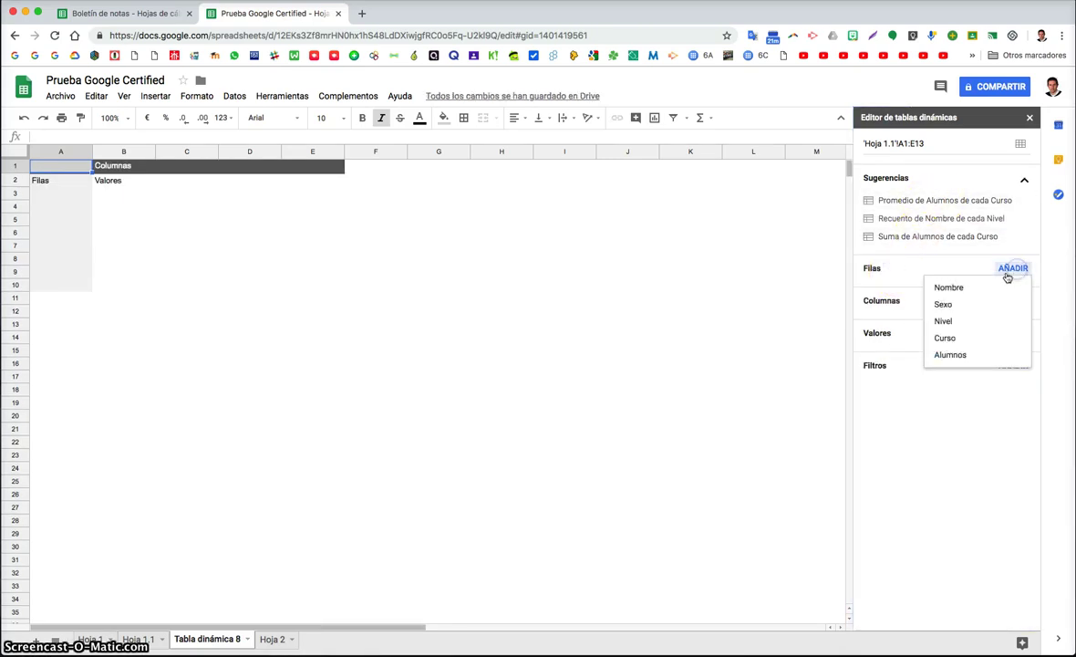
{"action": "left_click", "coordinate": [974, 334]}
{"action": "left_click", "coordinate": [1008, 324]}
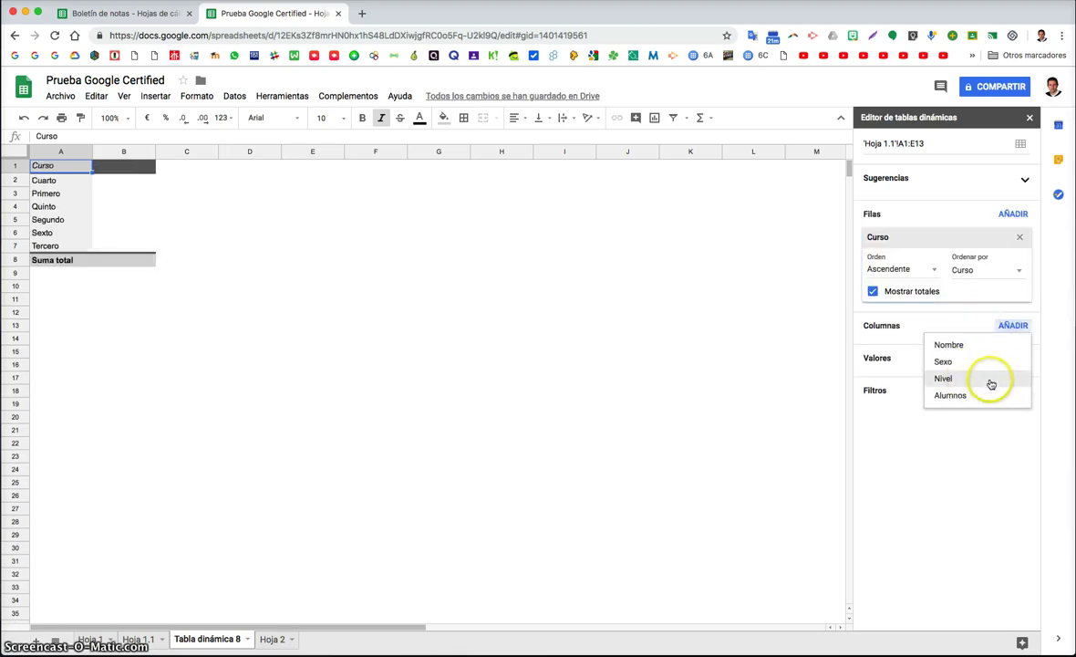
{"action": "left_click", "coordinate": [984, 379]}
{"action": "left_click", "coordinate": [1014, 439]}
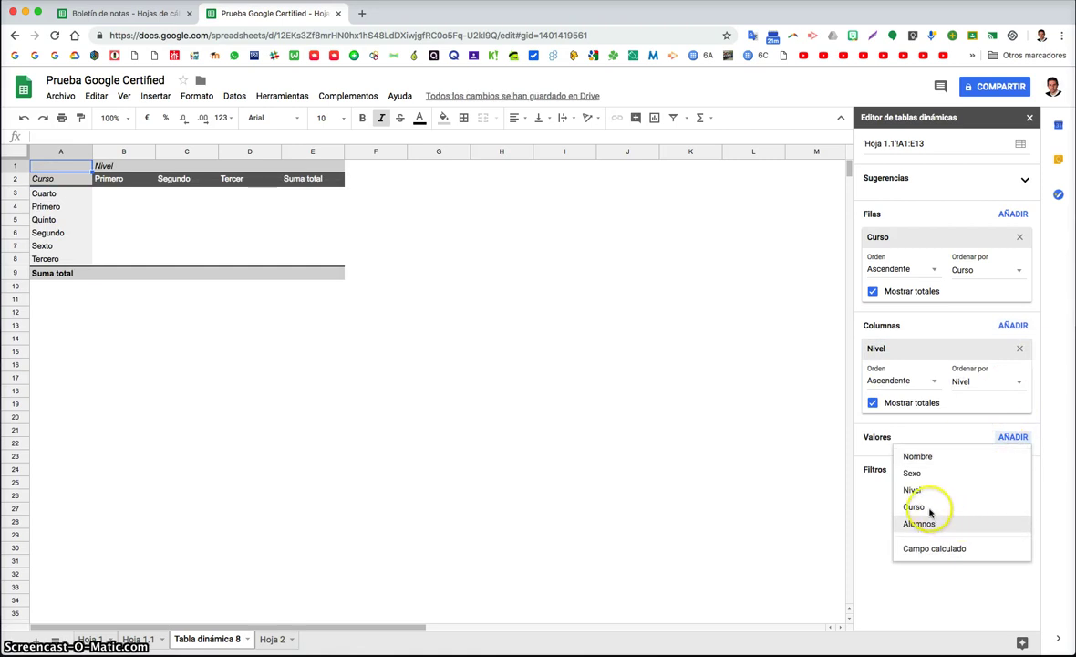
{"action": "left_click", "coordinate": [928, 520]}
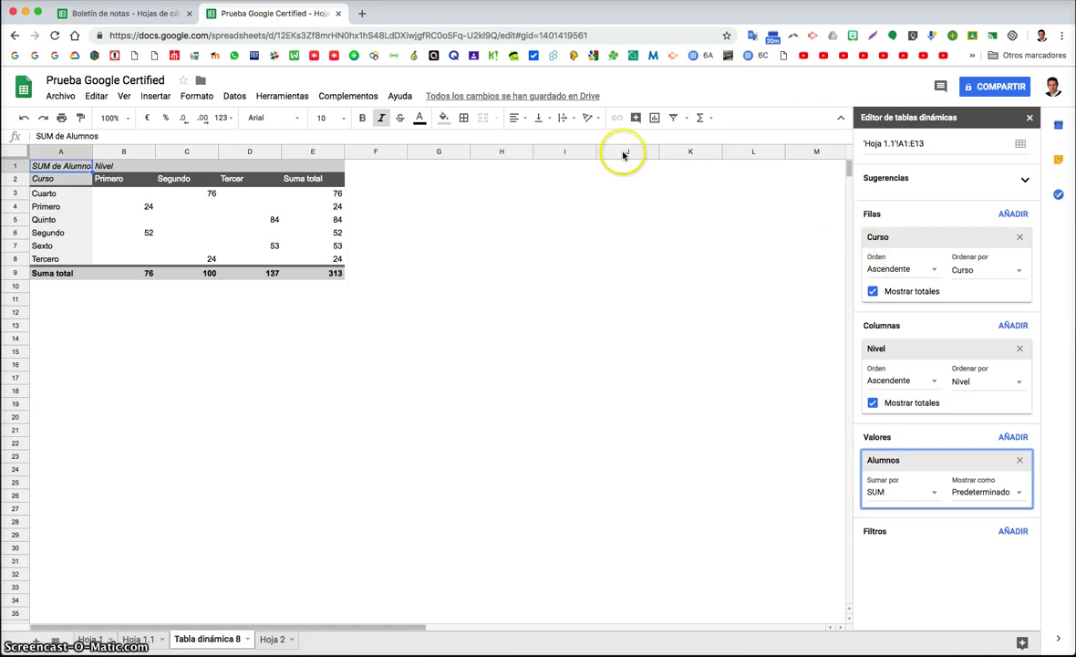
{"action": "left_click", "coordinate": [1020, 238]}
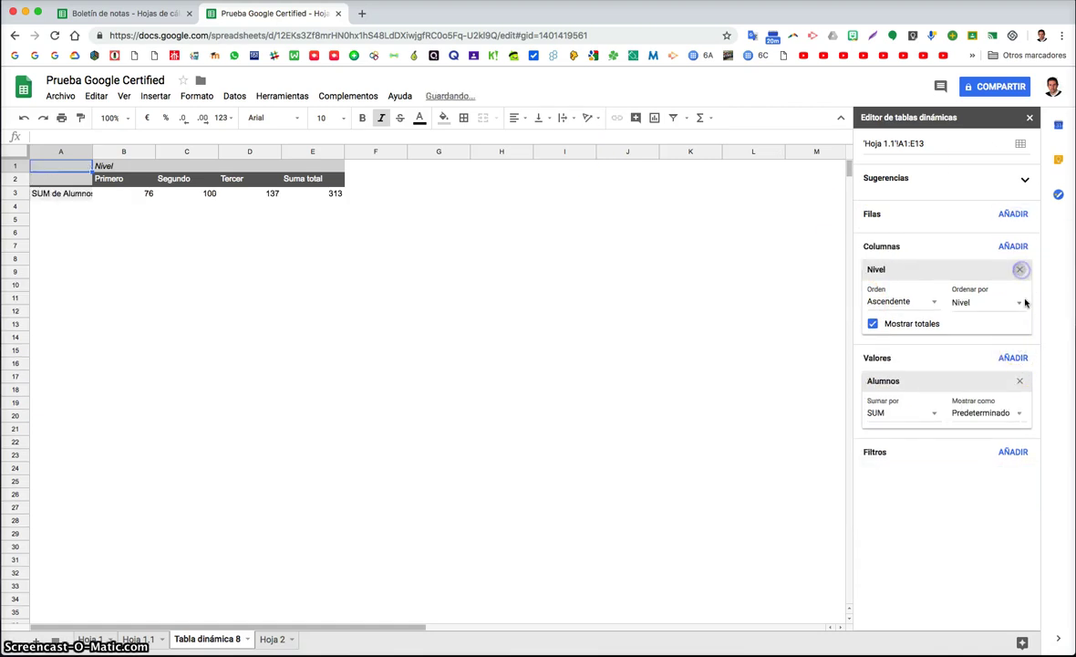
Clear the old fields and rebuild the pivot with Nivel as rows and Sexo as columns
{"action": "left_click", "coordinate": [1021, 302]}
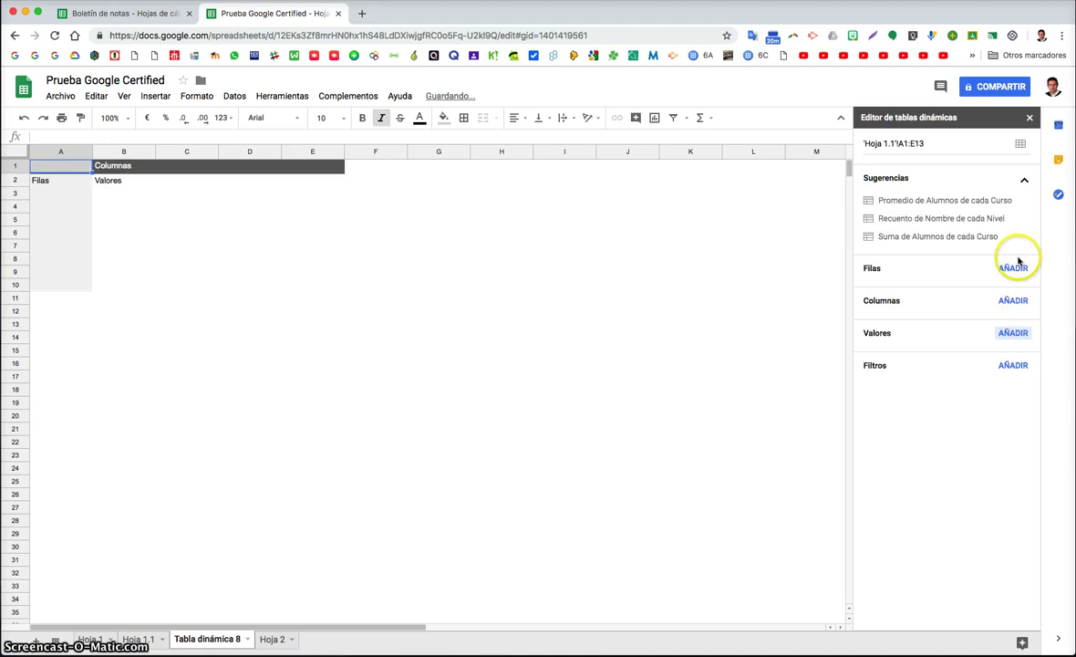
{"action": "left_click", "coordinate": [1014, 268]}
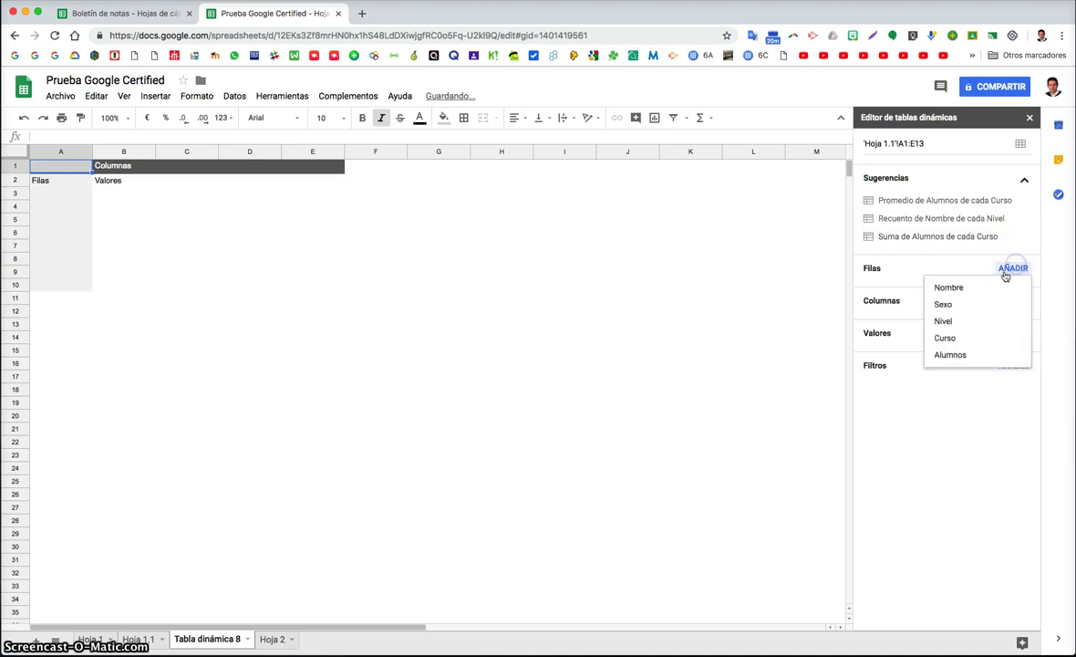
{"action": "left_click", "coordinate": [944, 321]}
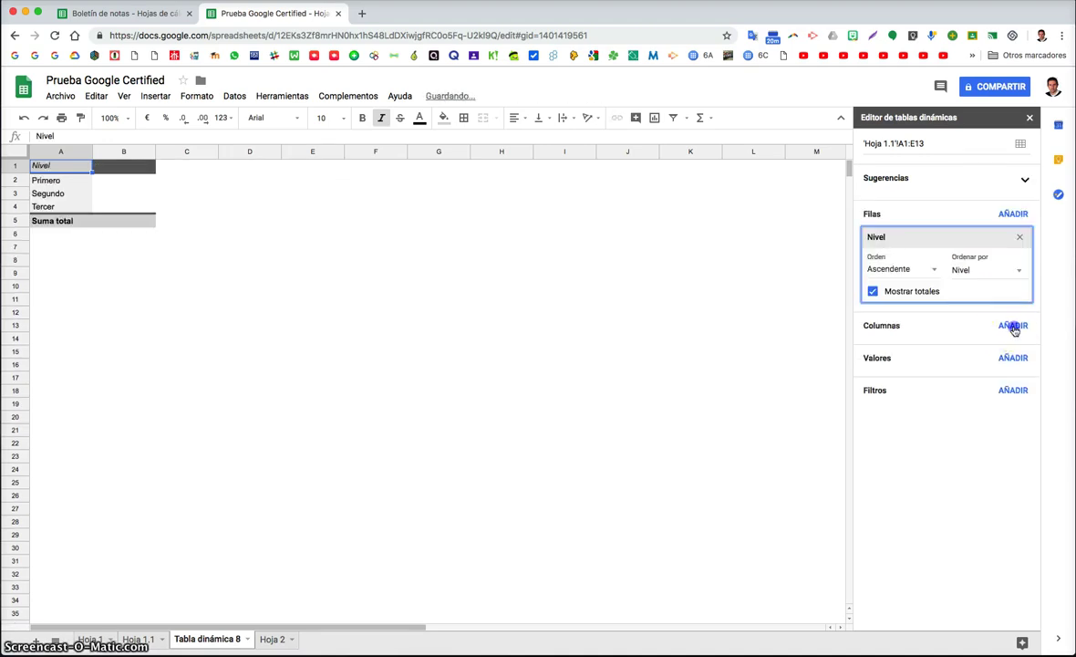
{"action": "left_click", "coordinate": [1012, 326]}
{"action": "left_click", "coordinate": [967, 363]}
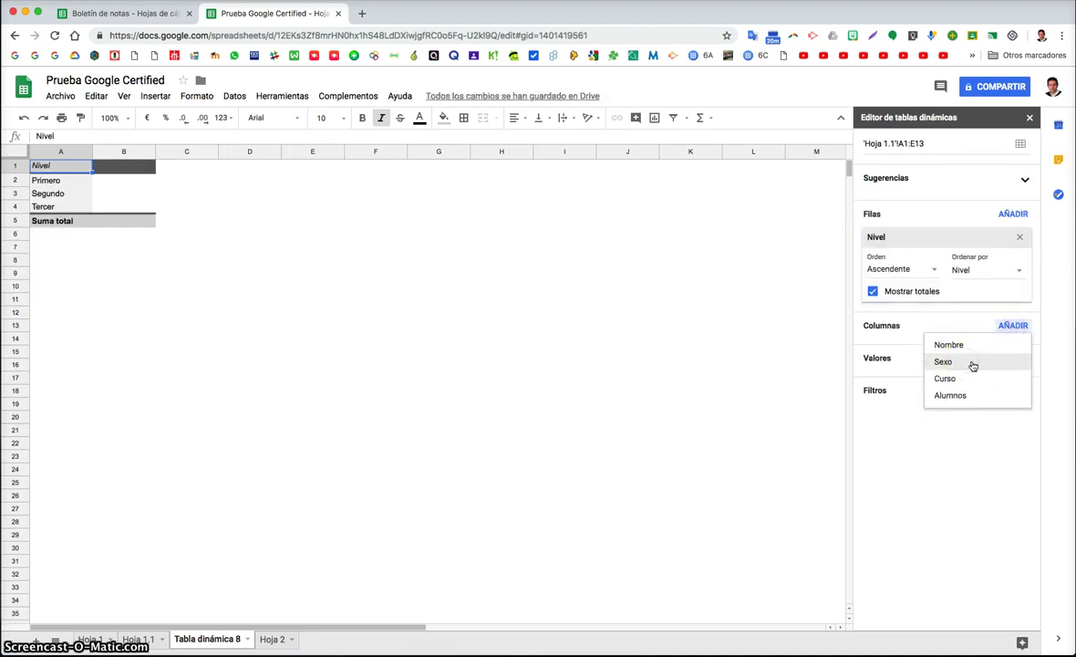
{"action": "left_click", "coordinate": [972, 365]}
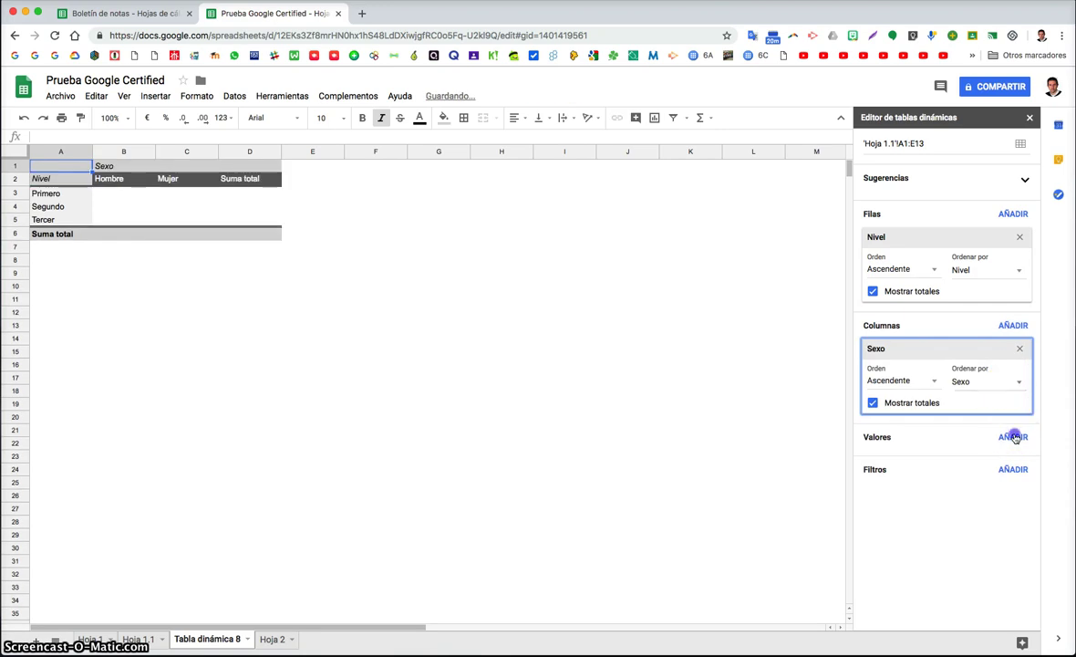
Add Nombre as the pivot value counted with COUNTA, giving 6 Hombre, 6 Mujer, 12 total
{"action": "left_click", "coordinate": [1014, 438]}
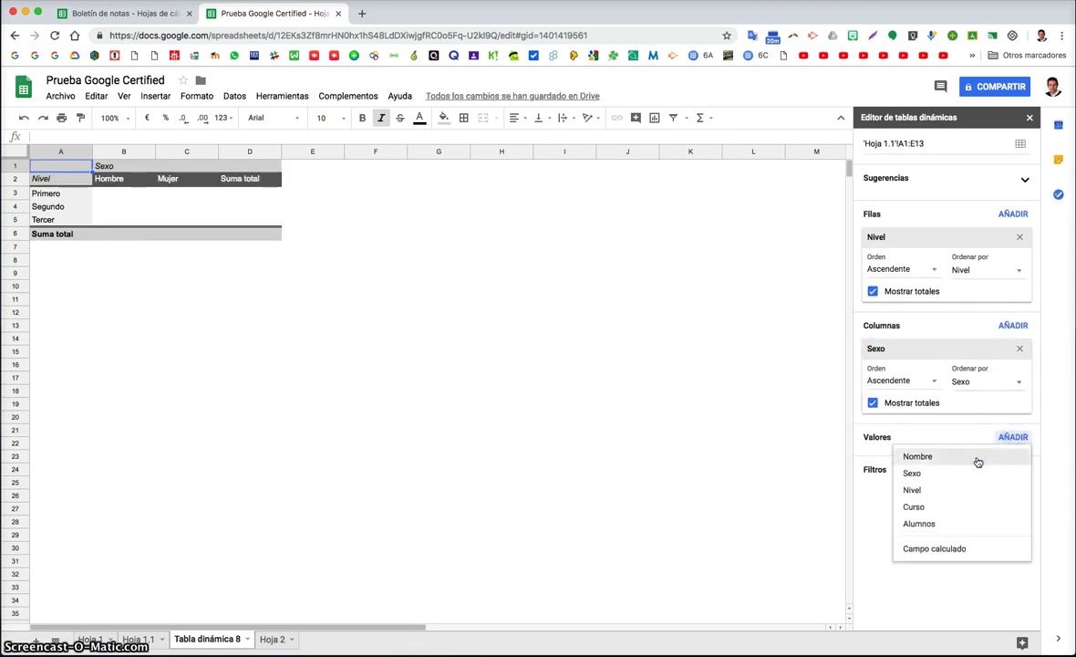
{"action": "left_click", "coordinate": [978, 461]}
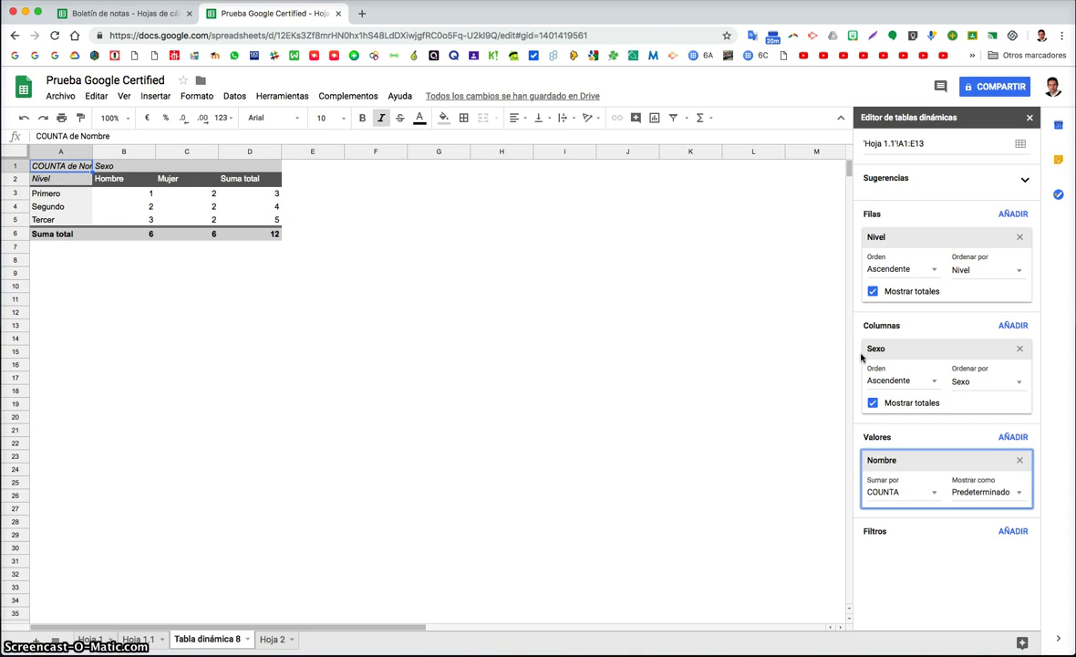
{"action": "scroll", "coordinate": [328, 593], "scroll_direction": "down", "scroll_amount": 3}
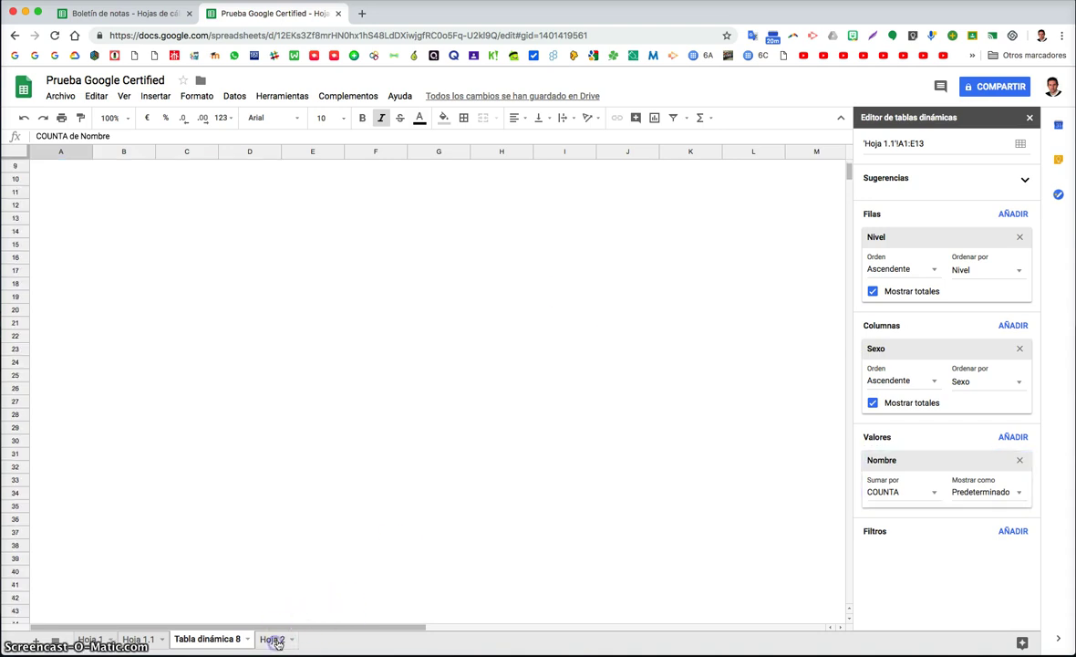
Switch to the Hoja 2 grades sheet and select cell F2 under Medias
{"action": "left_click", "coordinate": [274, 640]}
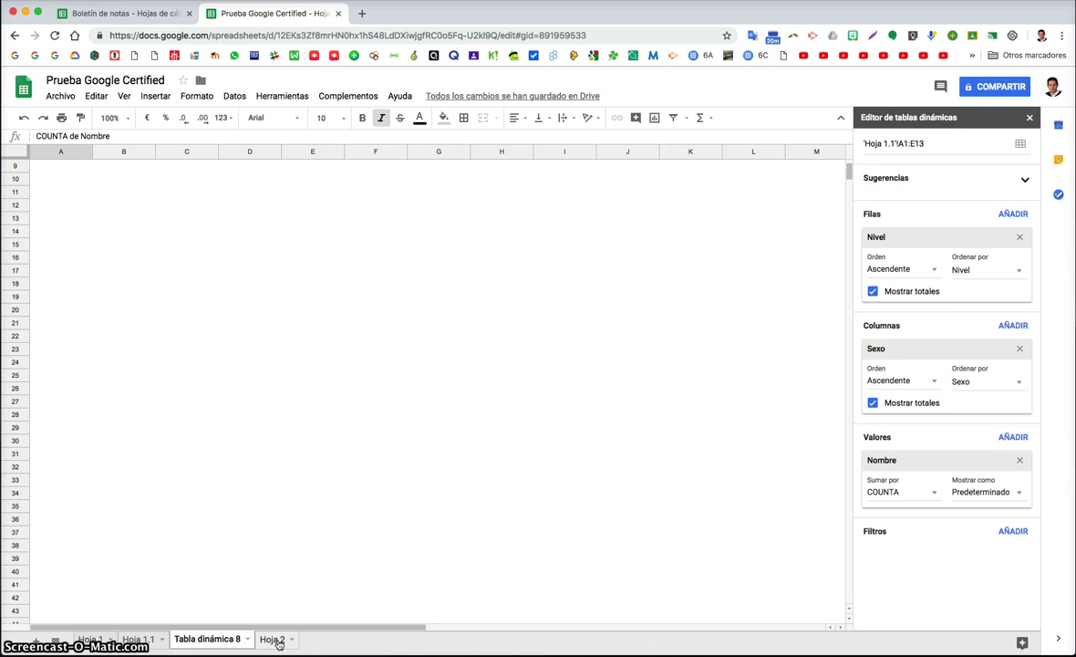
{"action": "left_click", "coordinate": [279, 644]}
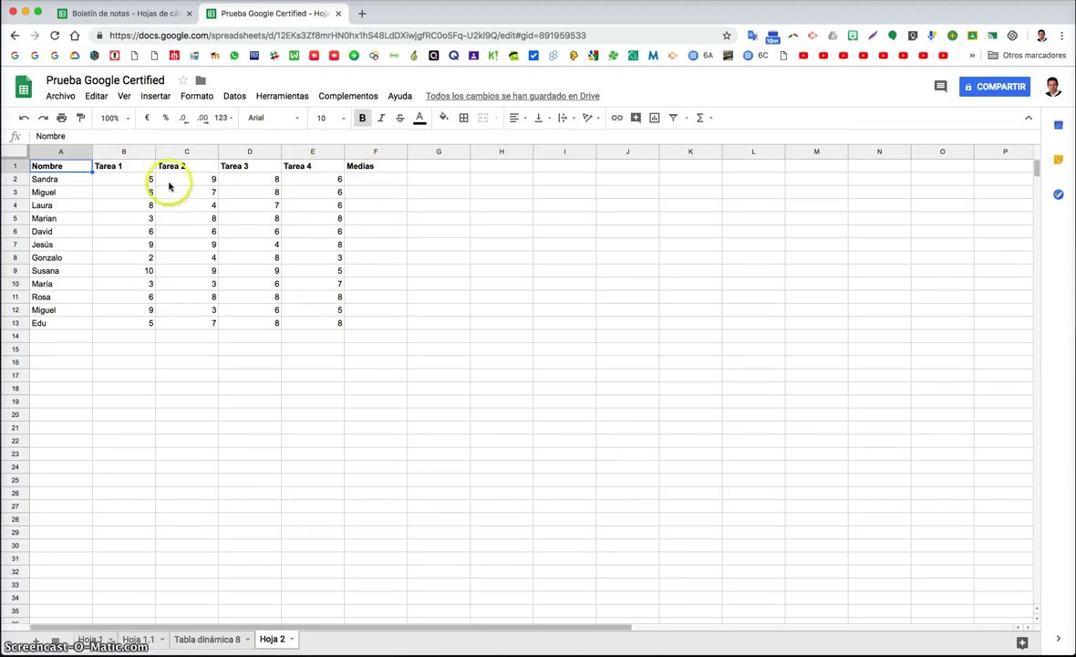
{"action": "left_click", "coordinate": [375, 181]}
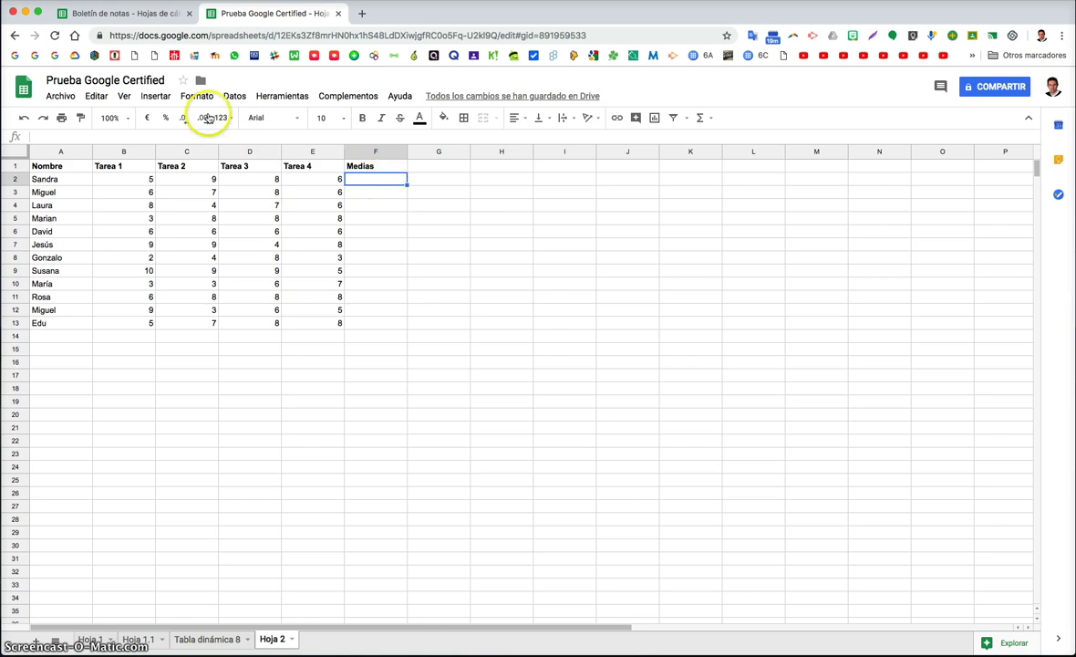
Enter =PROMEDIO(B2:E2) in F2 to average the first student's four Tarea grades
{"action": "left_click", "coordinate": [155, 96]}
{"action": "mouse_move", "coordinate": [199, 316]}
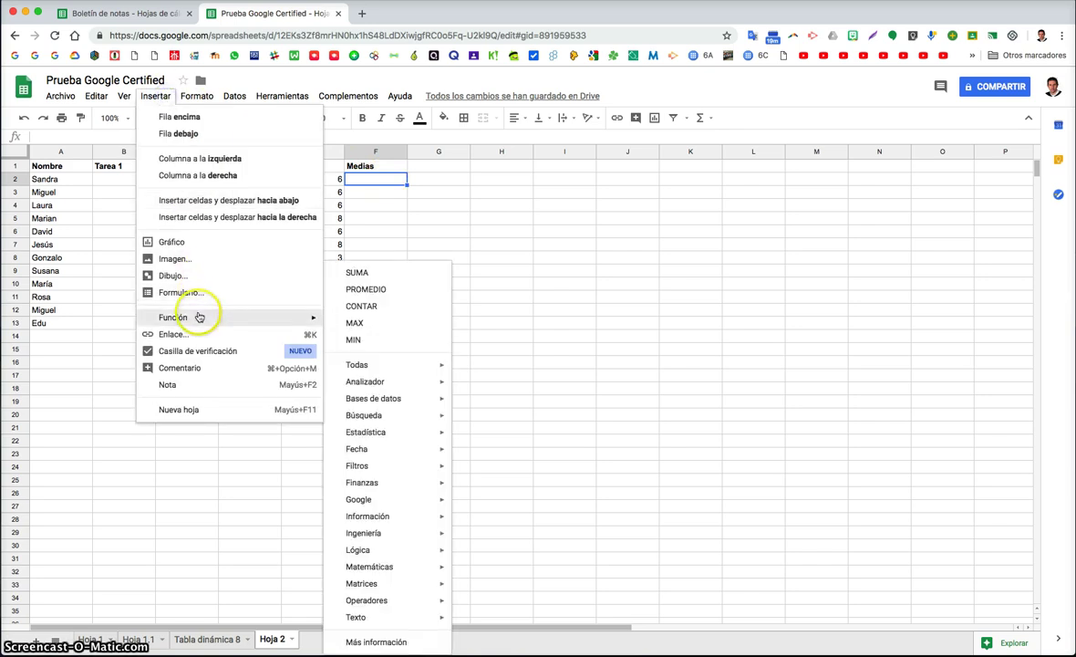
{"action": "left_click", "coordinate": [362, 289]}
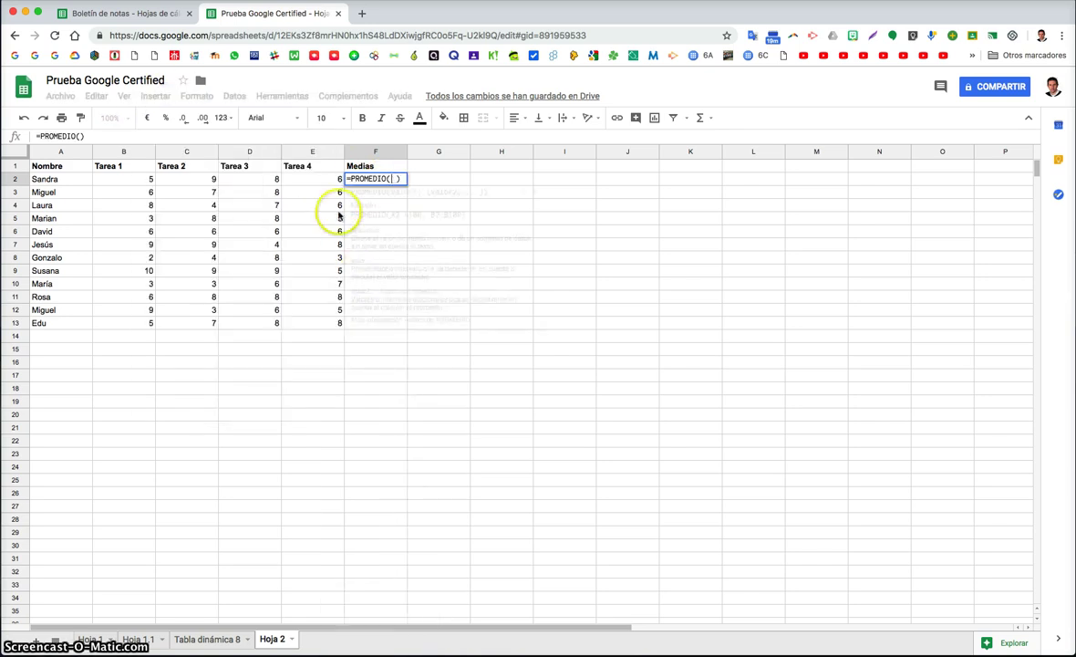
{"action": "left_click", "coordinate": [140, 180]}
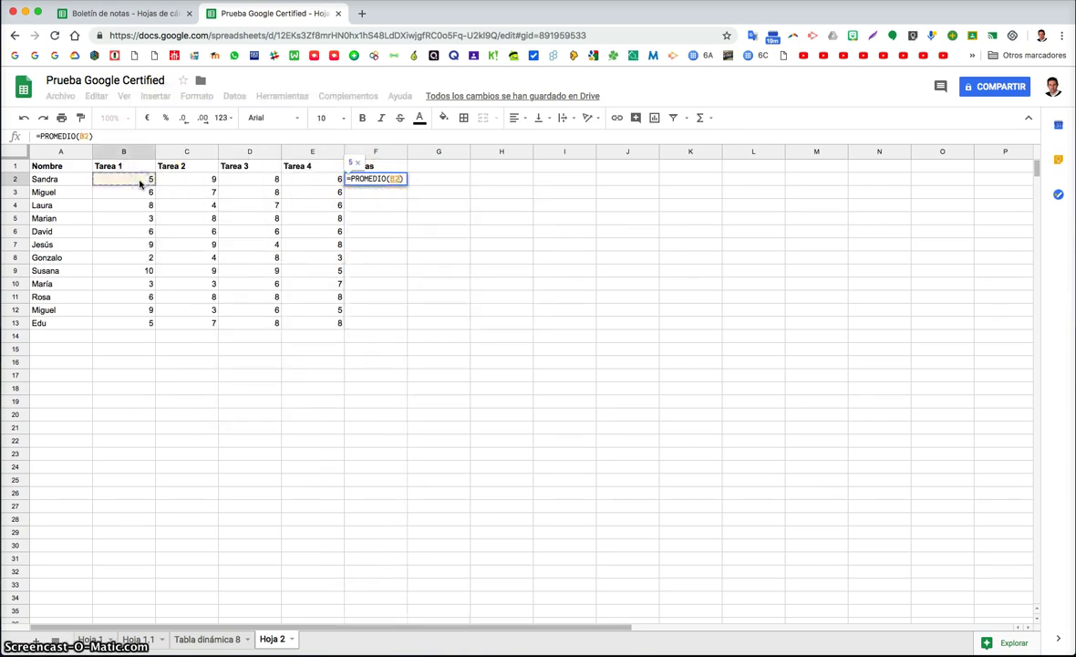
{"action": "left_click", "coordinate": [318, 186], "text": "shift"}
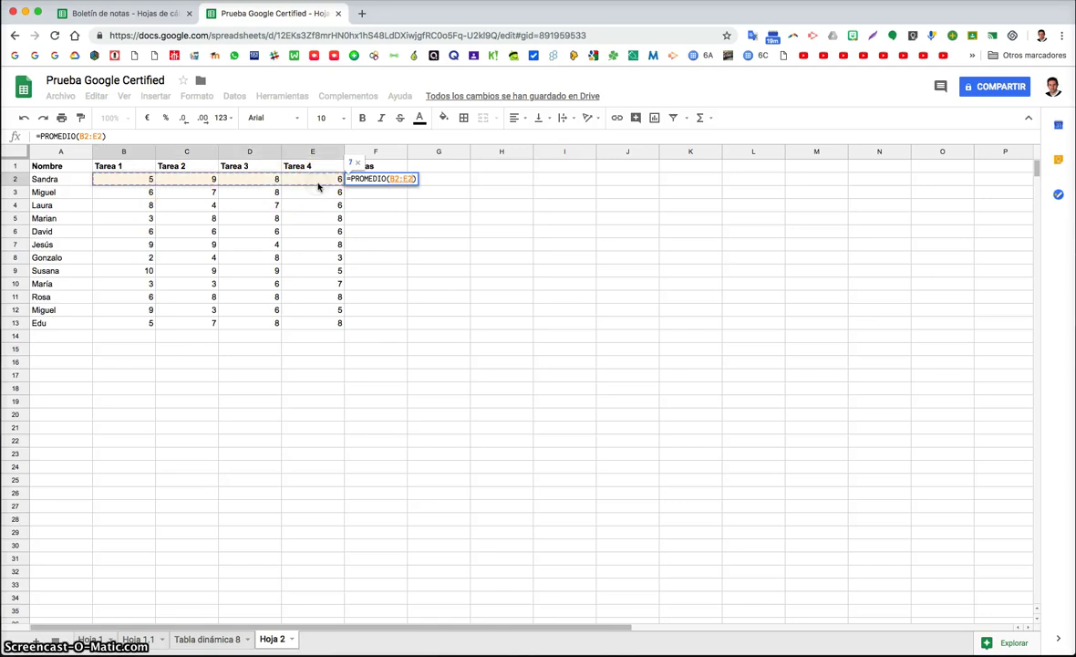
{"action": "key", "text": "Return"}
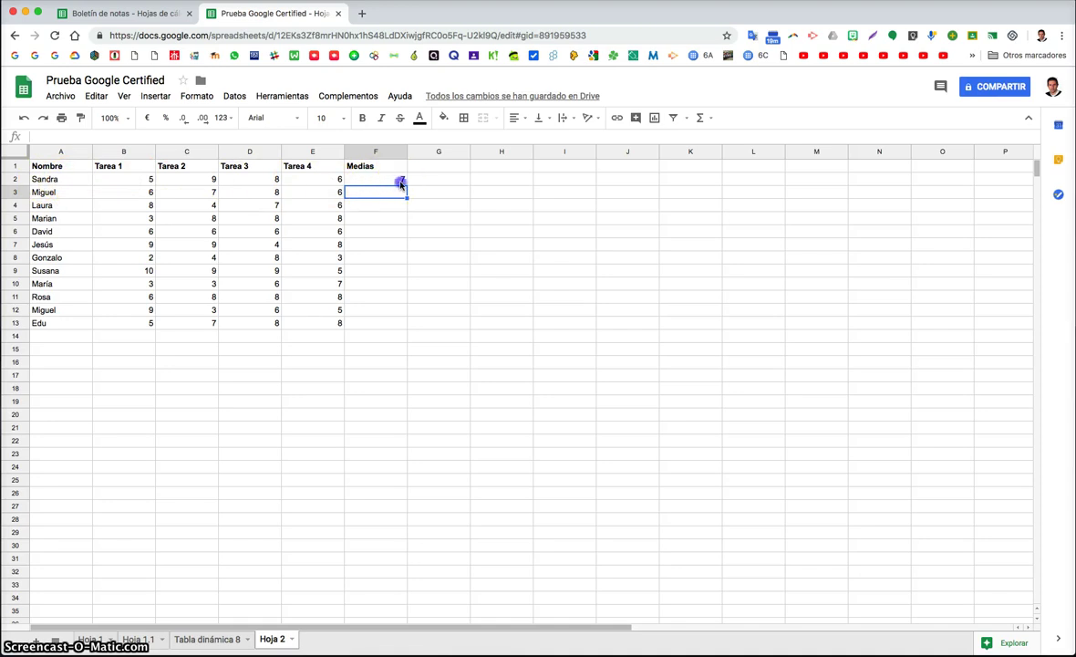
Copy the F2 average formula down to F13, then select the table A1:F13
{"action": "left_click", "coordinate": [405, 182]}
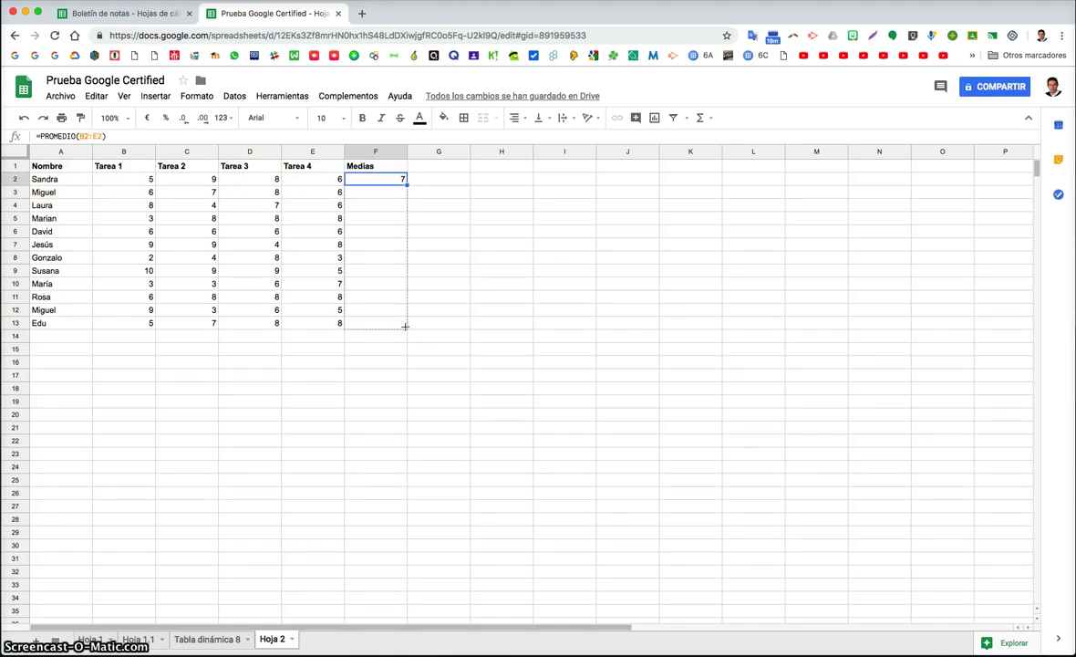
{"action": "left_click_drag", "start_coordinate": [405, 325], "coordinate": [405, 327]}
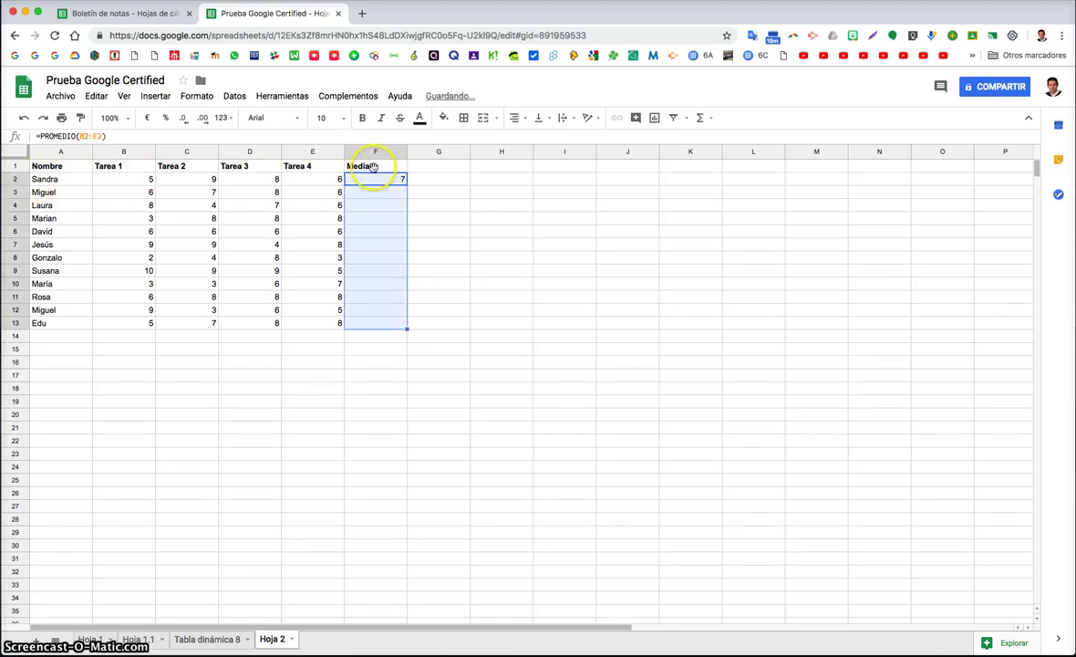
{"action": "left_click", "coordinate": [394, 339]}
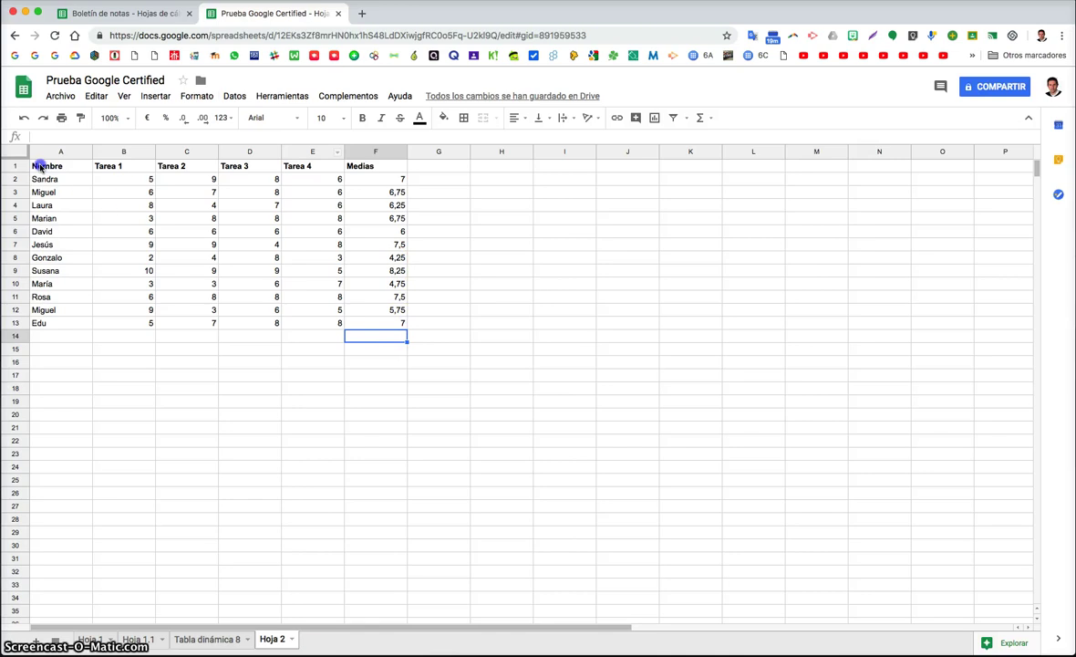
{"action": "key", "text": "Up"}
{"action": "left_click", "coordinate": [40, 165], "text": "shift"}
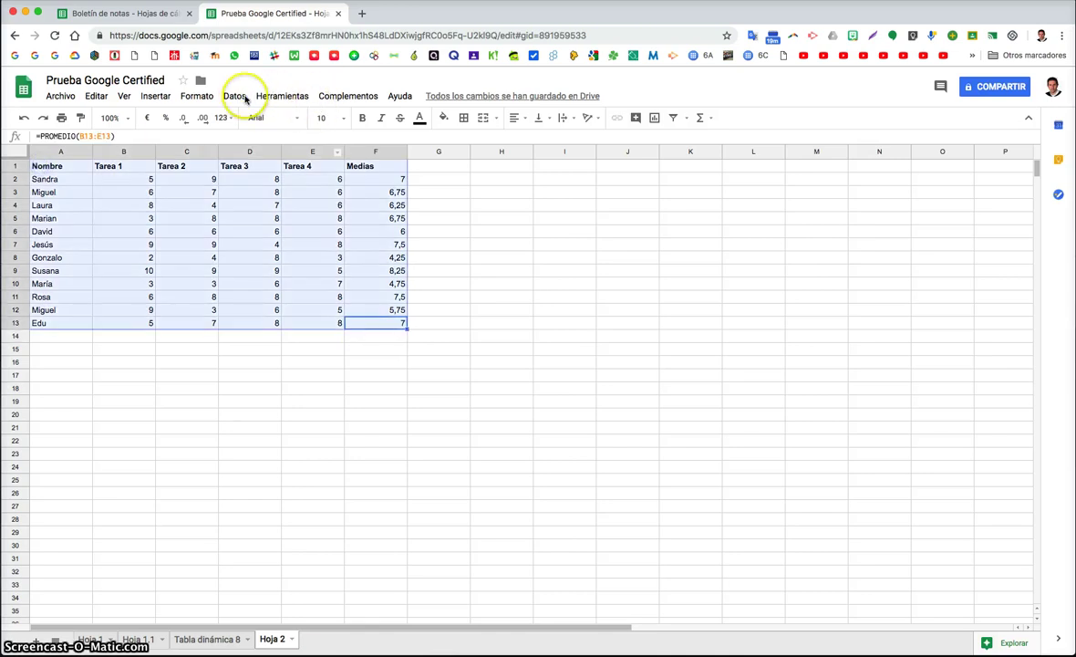
Create a pivot table from 'Hoja 2'!A1:F13 on a new sheet, Tabla dinámica 9
{"action": "left_click", "coordinate": [235, 96]}
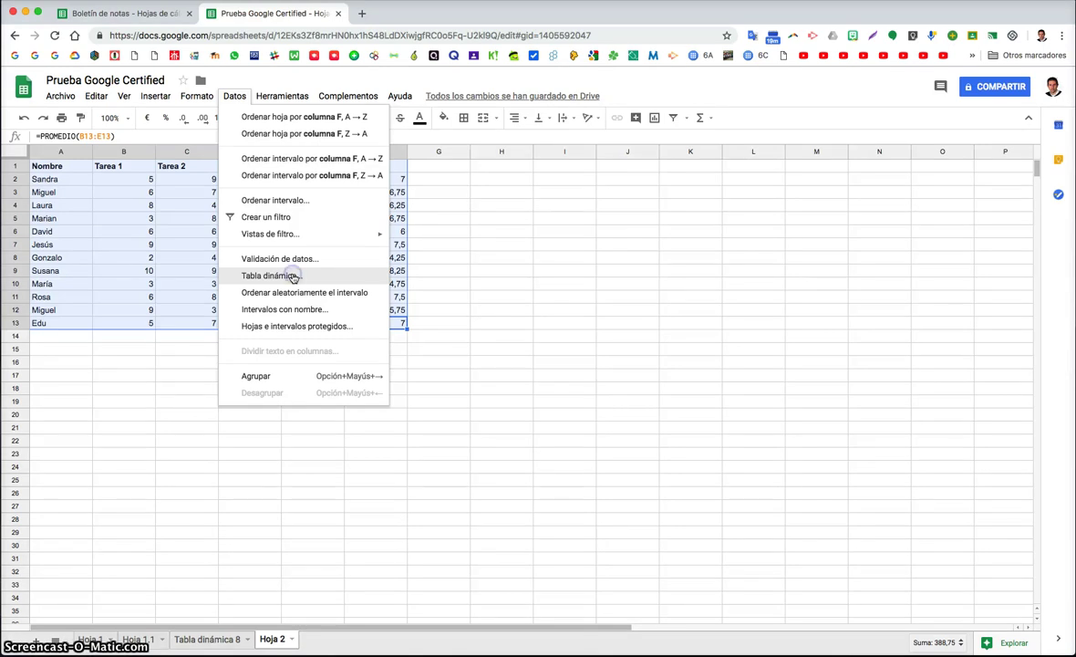
{"action": "left_click", "coordinate": [292, 276]}
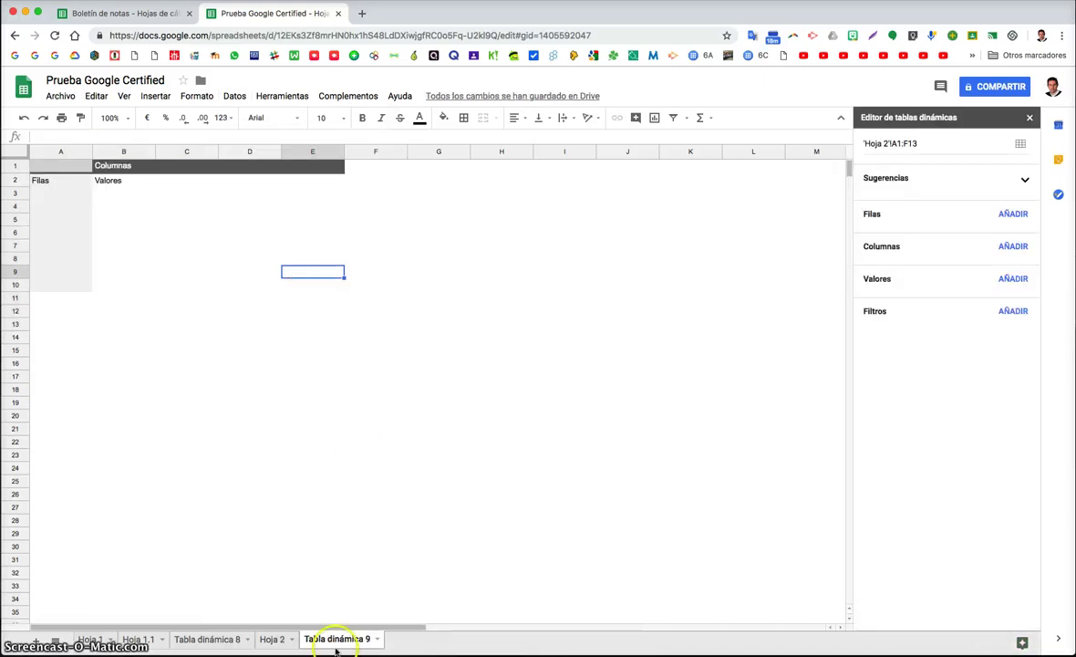
Put Nombre in the pivot rows so each student gets their own row
{"action": "left_click", "coordinate": [1016, 247]}
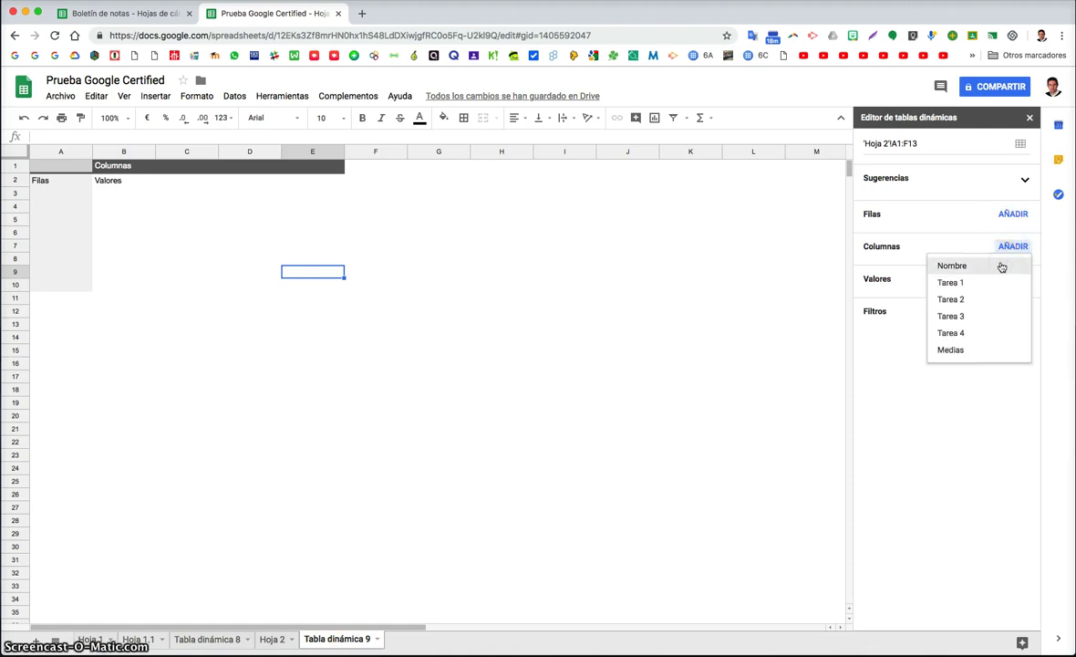
{"action": "left_click", "coordinate": [1001, 266]}
{"action": "left_click", "coordinate": [1019, 270]}
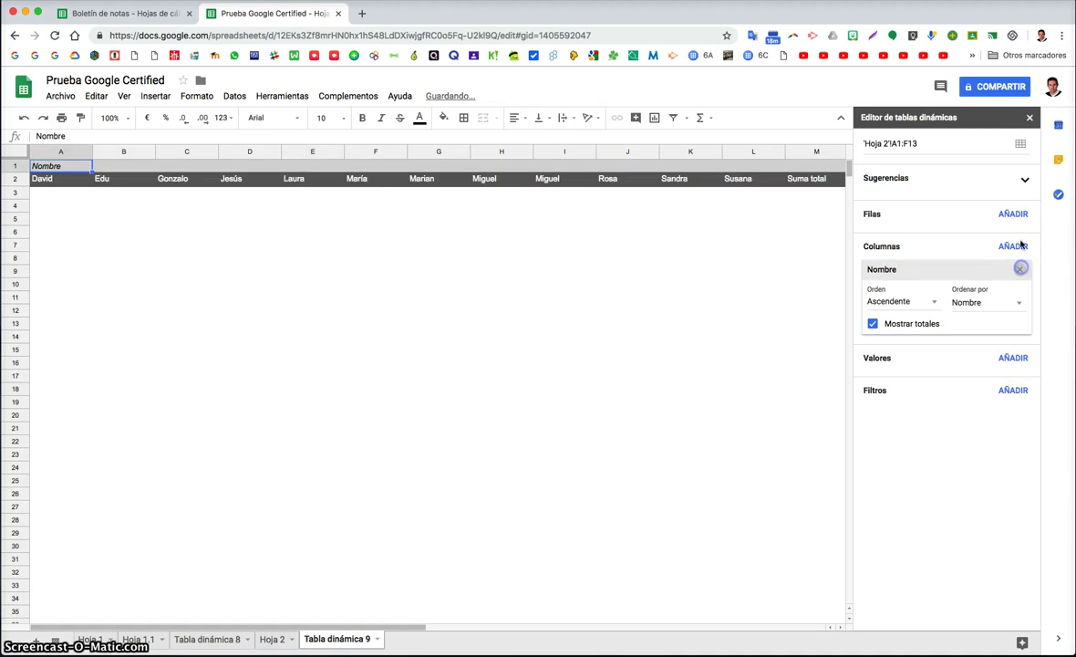
{"action": "left_click", "coordinate": [1014, 213]}
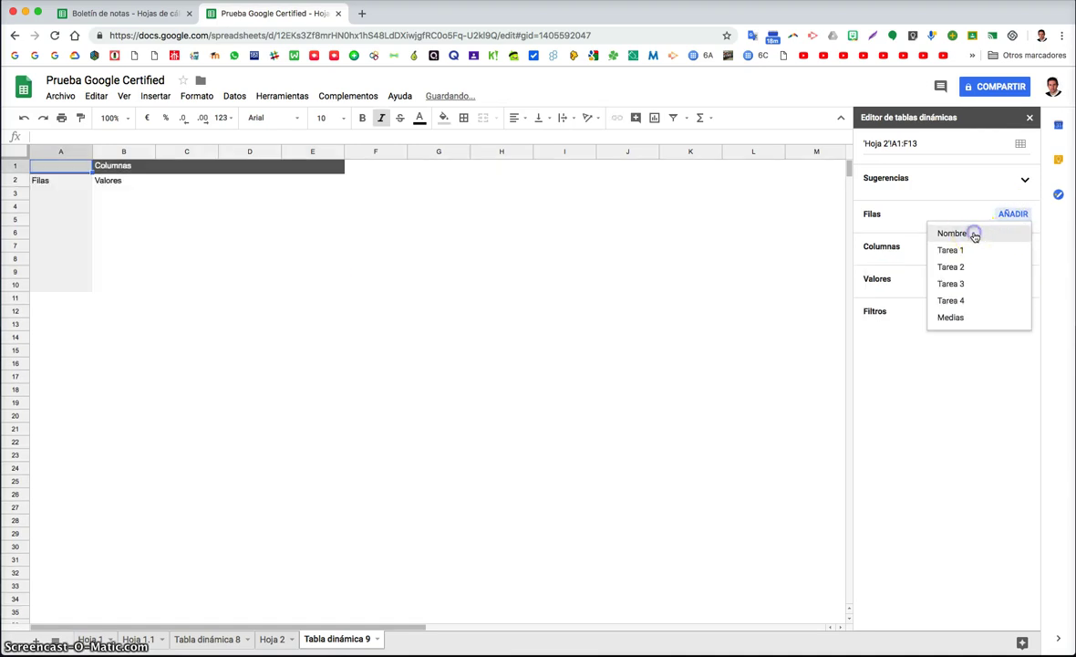
{"action": "left_click", "coordinate": [952, 233]}
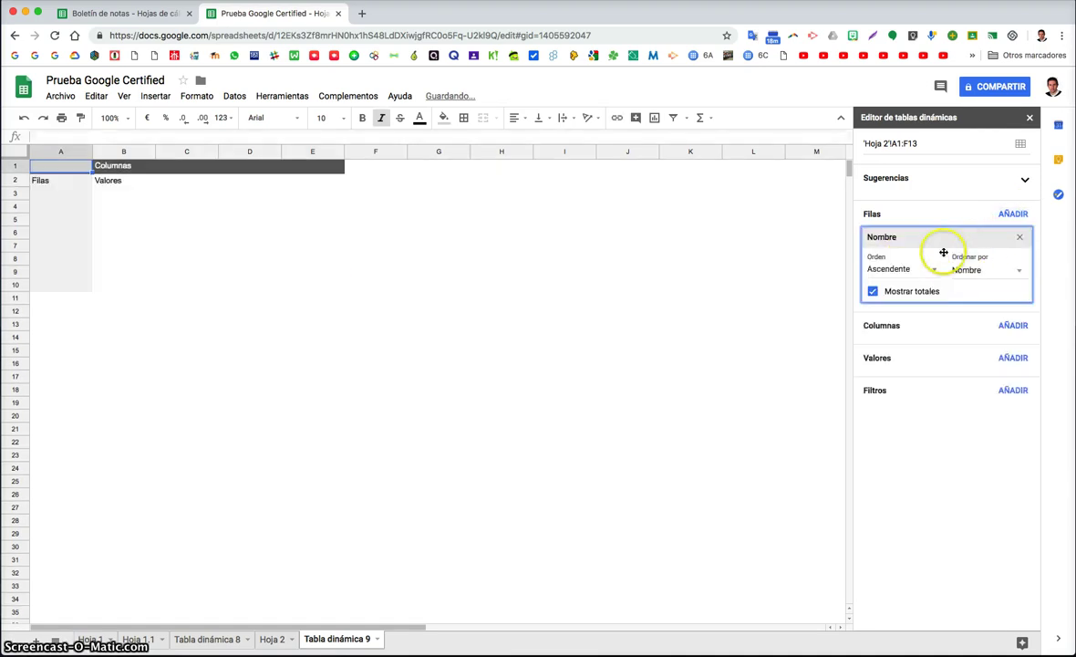
Add Medias as the pivot value, summarized by AVERAGE instead of SUM
{"action": "left_click", "coordinate": [1012, 358]}
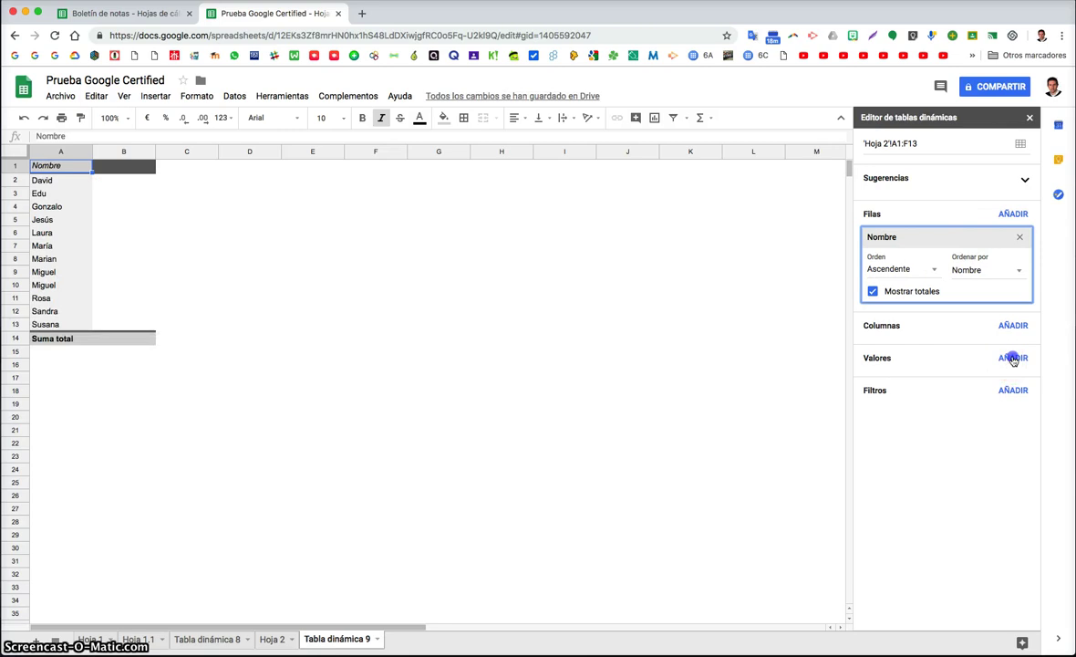
{"action": "left_click", "coordinate": [927, 463]}
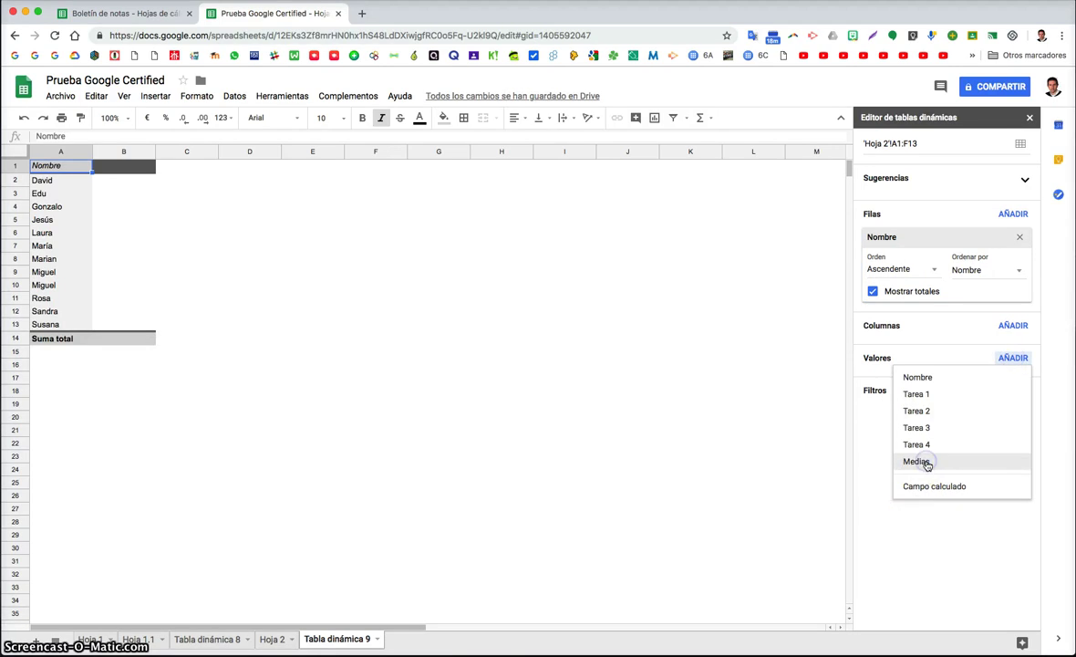
{"action": "left_click", "coordinate": [926, 462]}
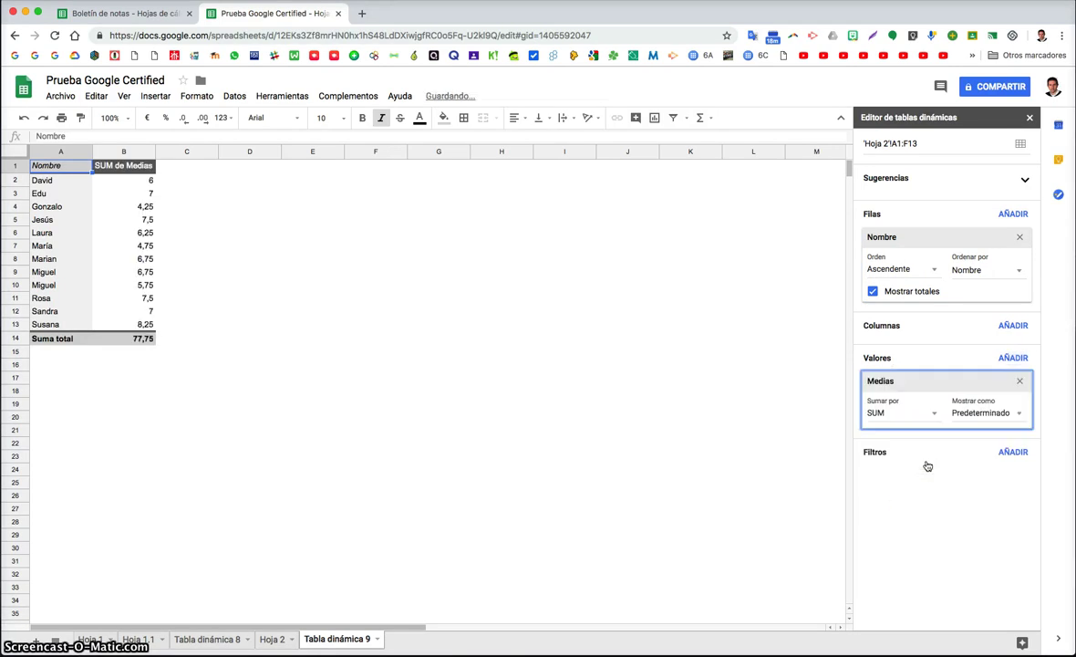
{"action": "left_click", "coordinate": [885, 413]}
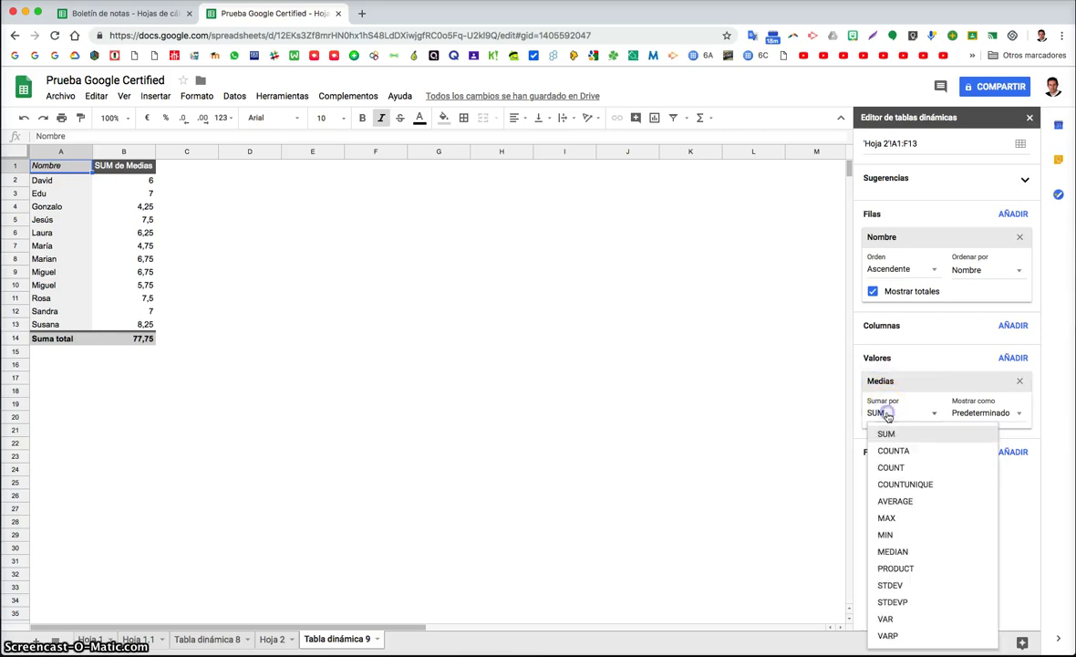
{"action": "left_click", "coordinate": [906, 501]}
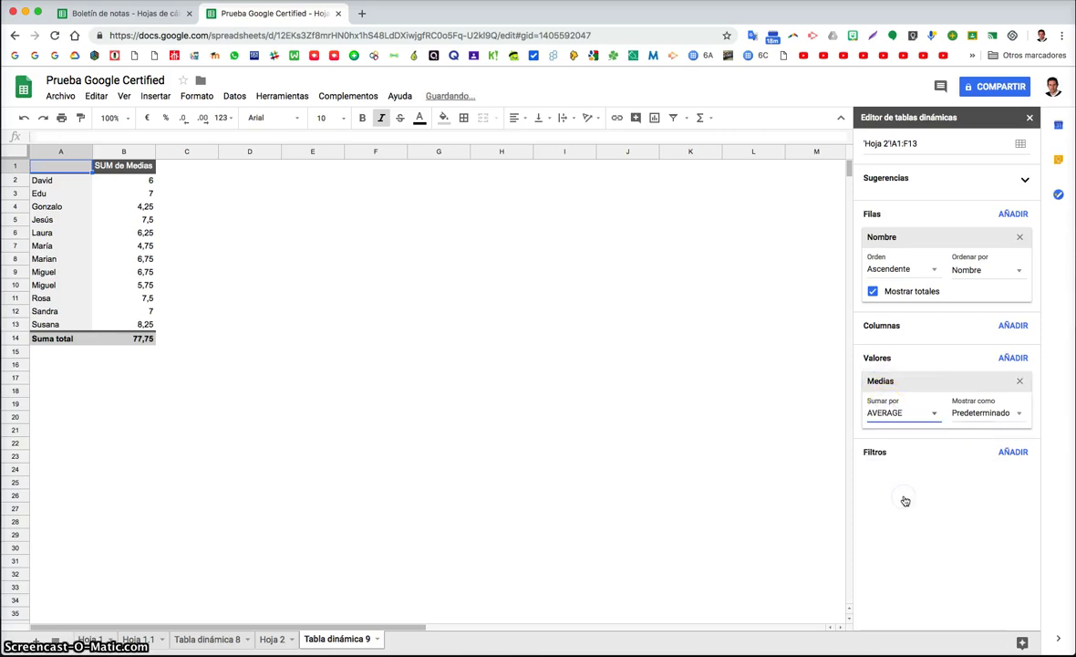